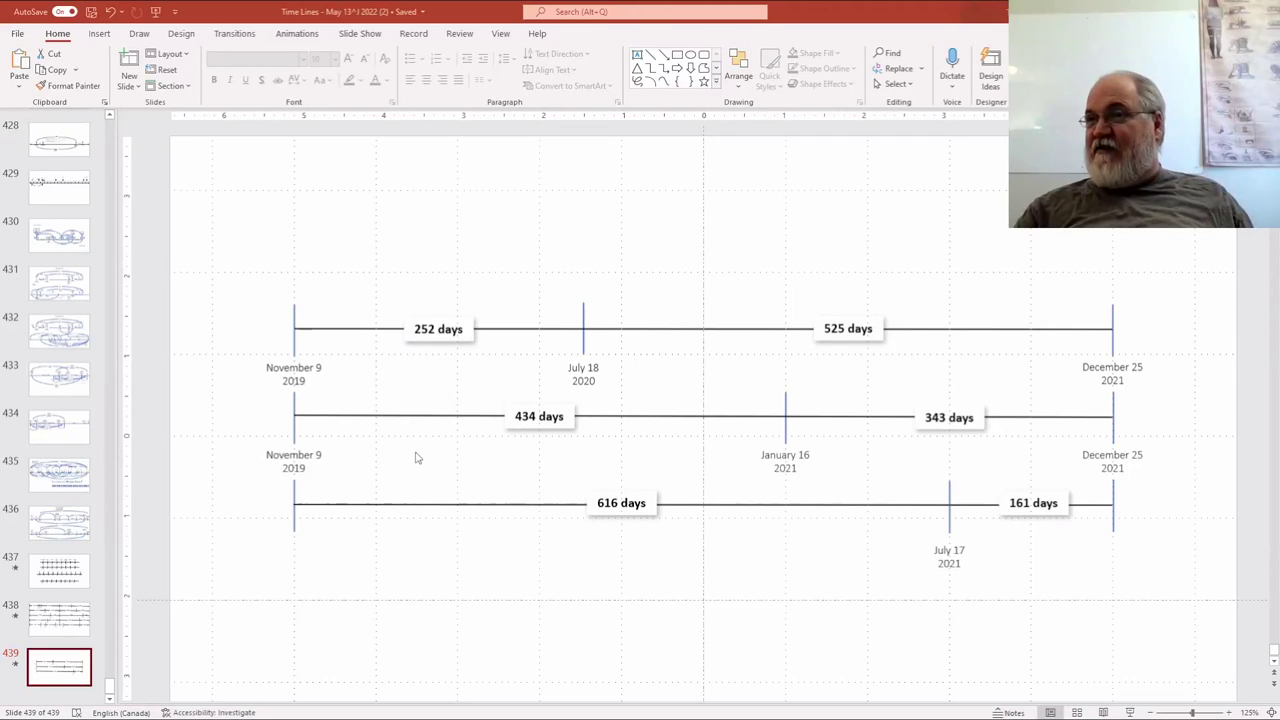
{"action": "scroll", "coordinate": [420, 258], "scroll_direction": "up", "scroll_amount": 1}
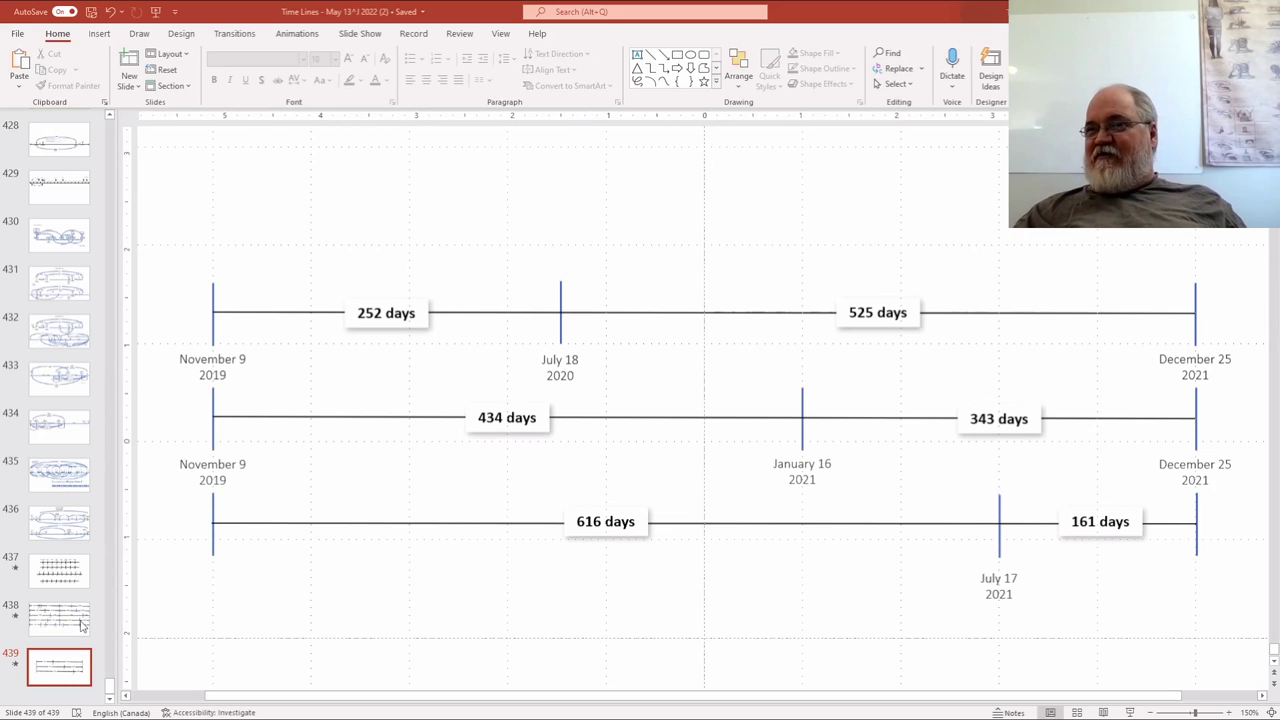
Select slide 438 and pan right to the timelines' December 25, 2021 end
{"action": "left_click", "coordinate": [82, 626]}
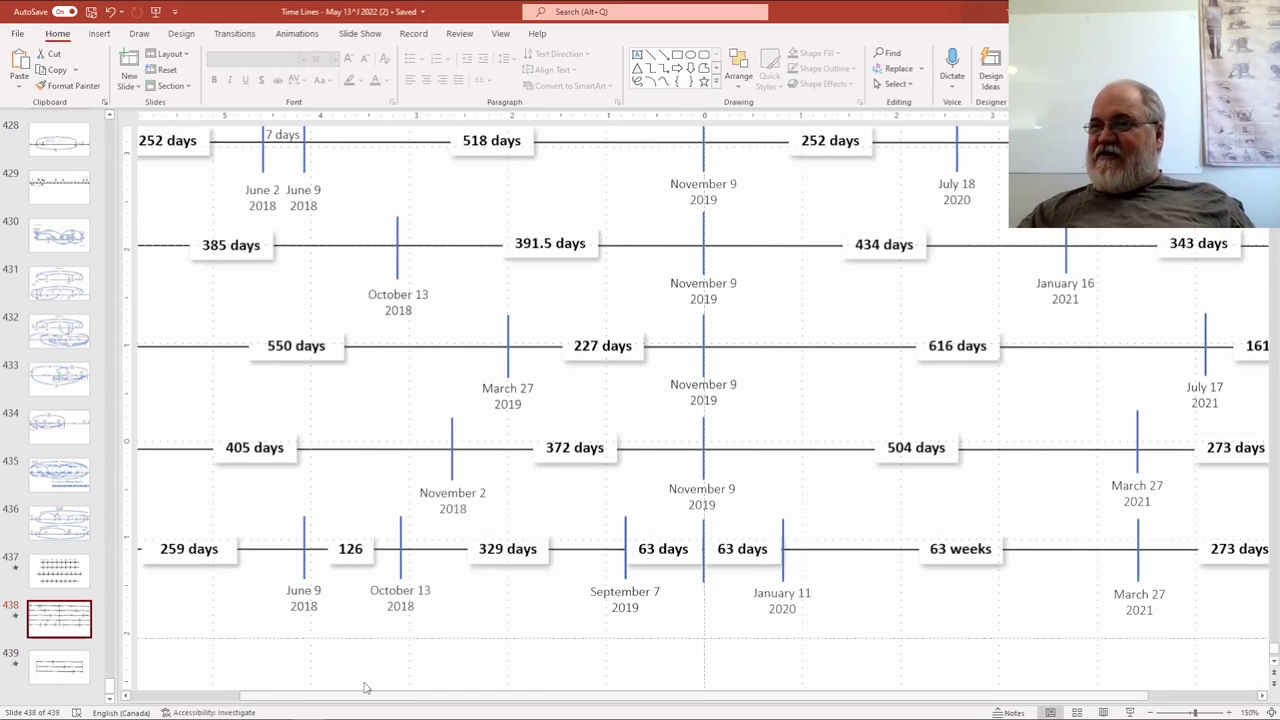
{"action": "left_click_drag", "start_coordinate": [366, 695], "coordinate": [480, 697]}
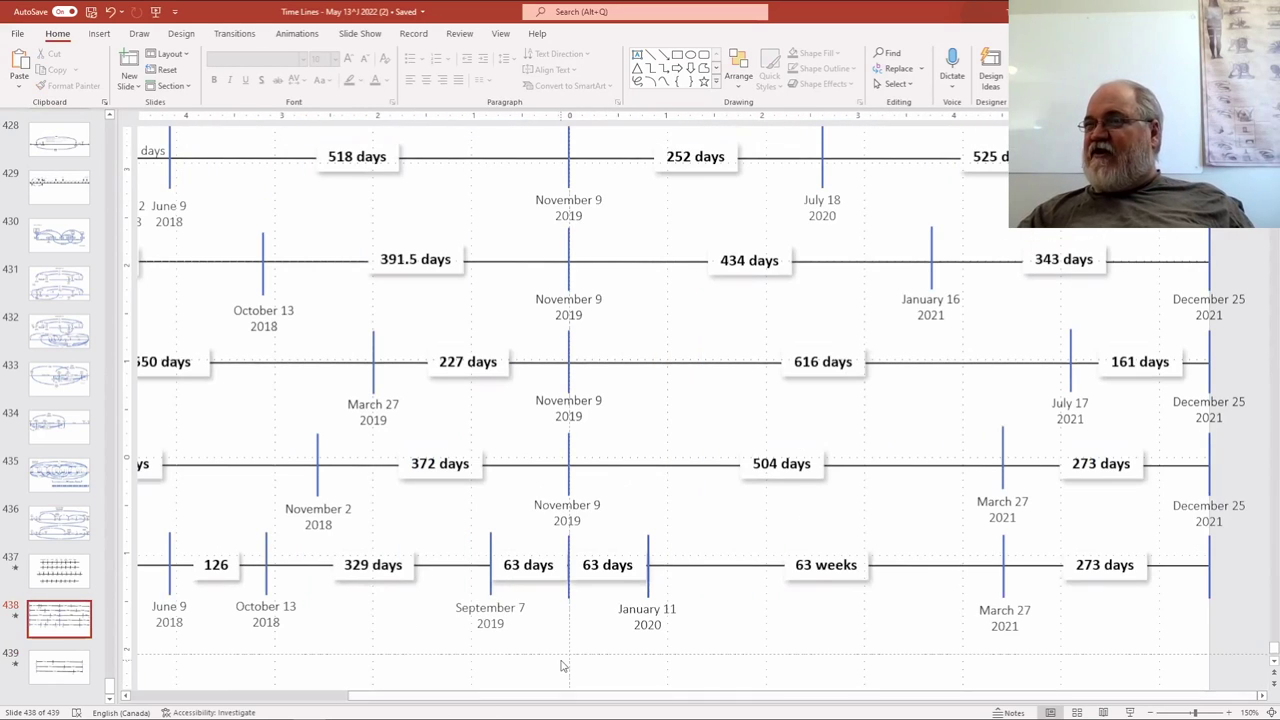
{"action": "scroll", "coordinate": [562, 665], "scroll_direction": "up", "scroll_amount": 1}
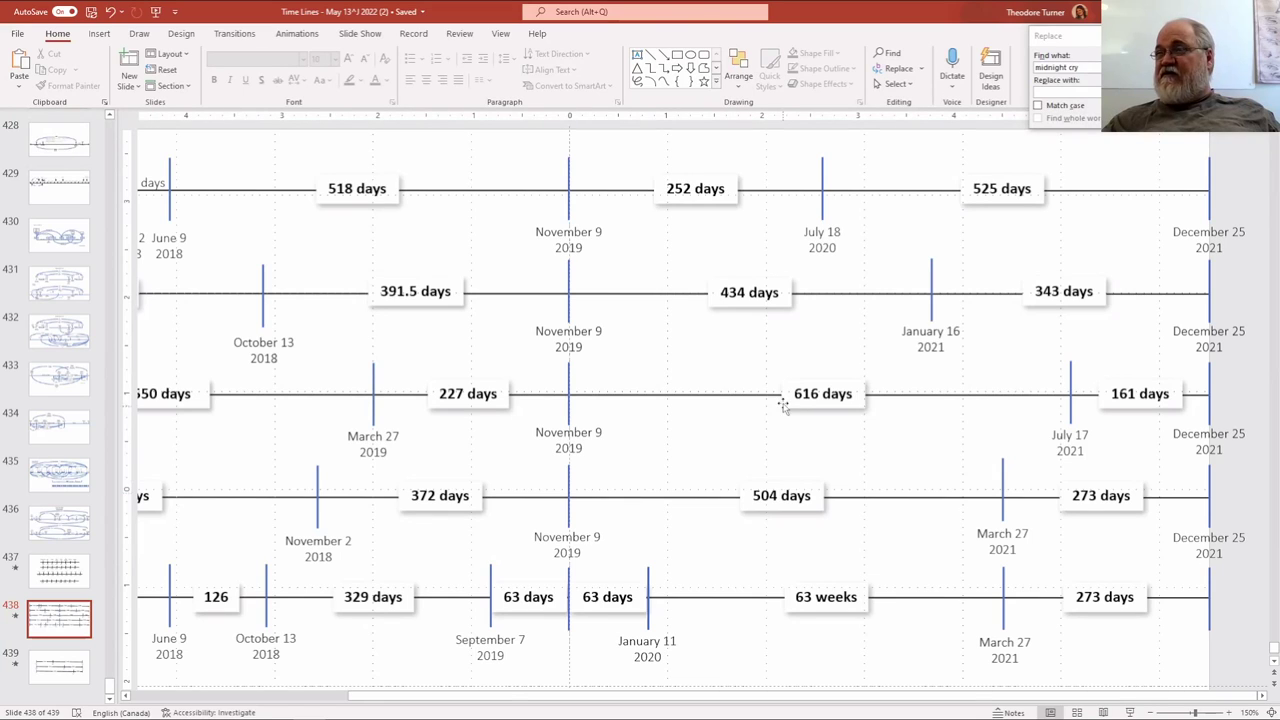
{"action": "double_click", "coordinate": [678, 189]}
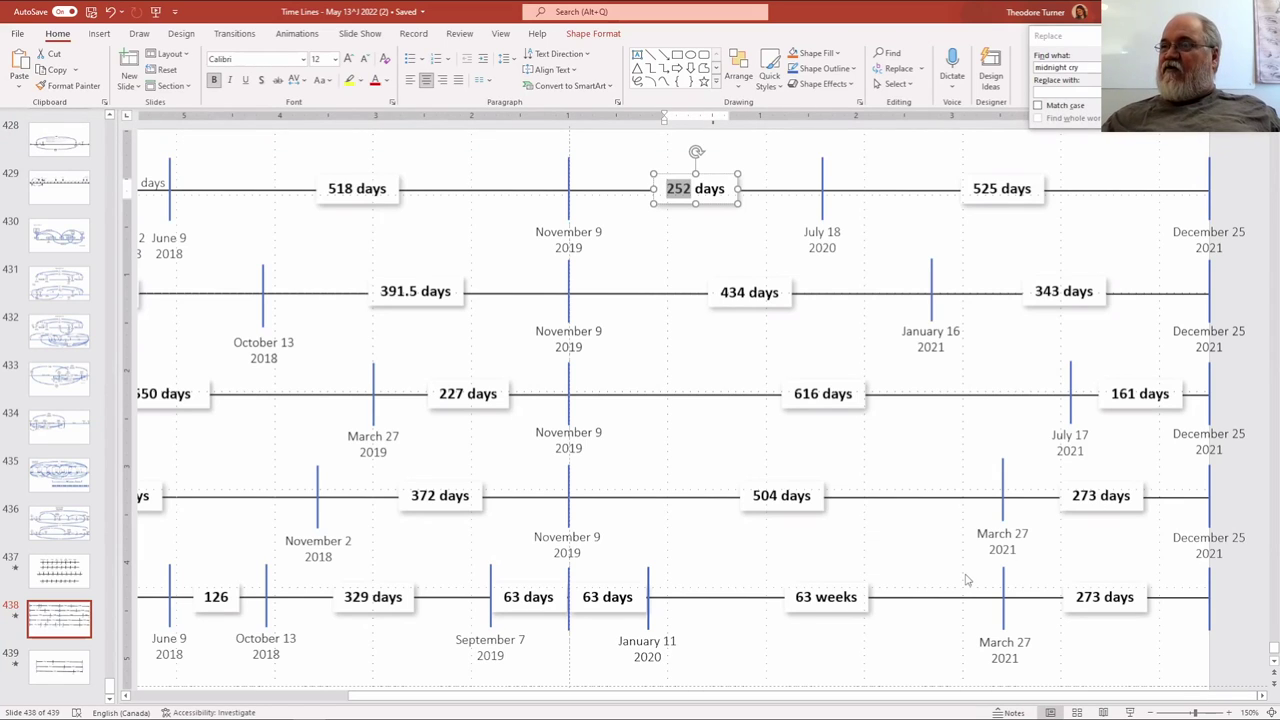
{"action": "scroll", "coordinate": [966, 580], "scroll_direction": "down", "scroll_amount": 1}
{"action": "scroll", "coordinate": [966, 580], "scroll_direction": "down", "scroll_amount": 1}
{"action": "scroll", "coordinate": [966, 580], "scroll_direction": "down", "scroll_amount": 1}
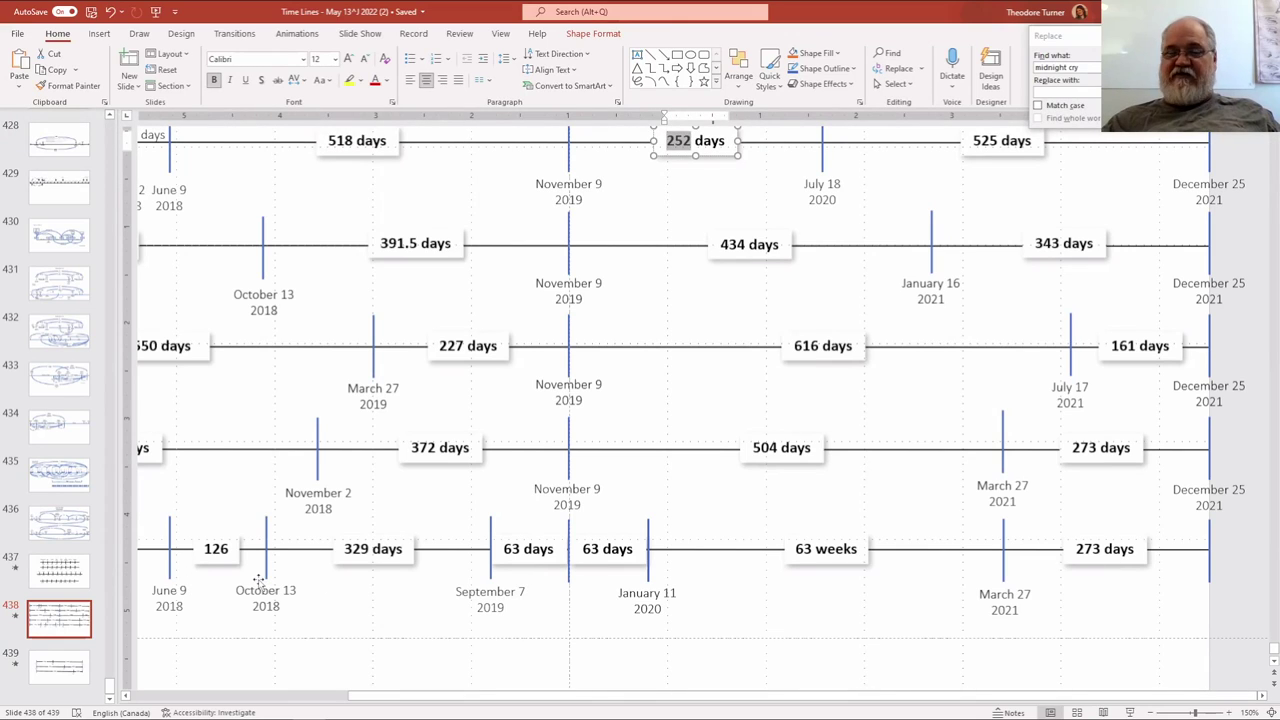
{"action": "left_click", "coordinate": [128, 697]}
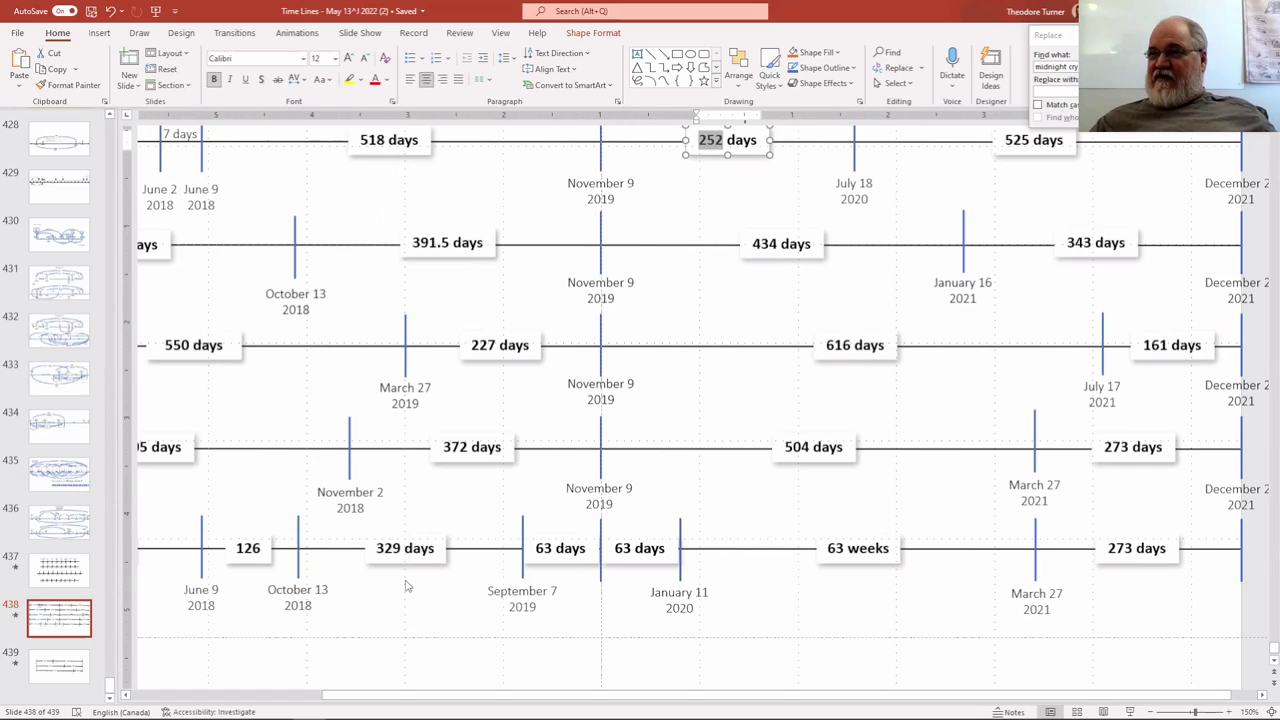
{"action": "left_click", "coordinate": [408, 410]}
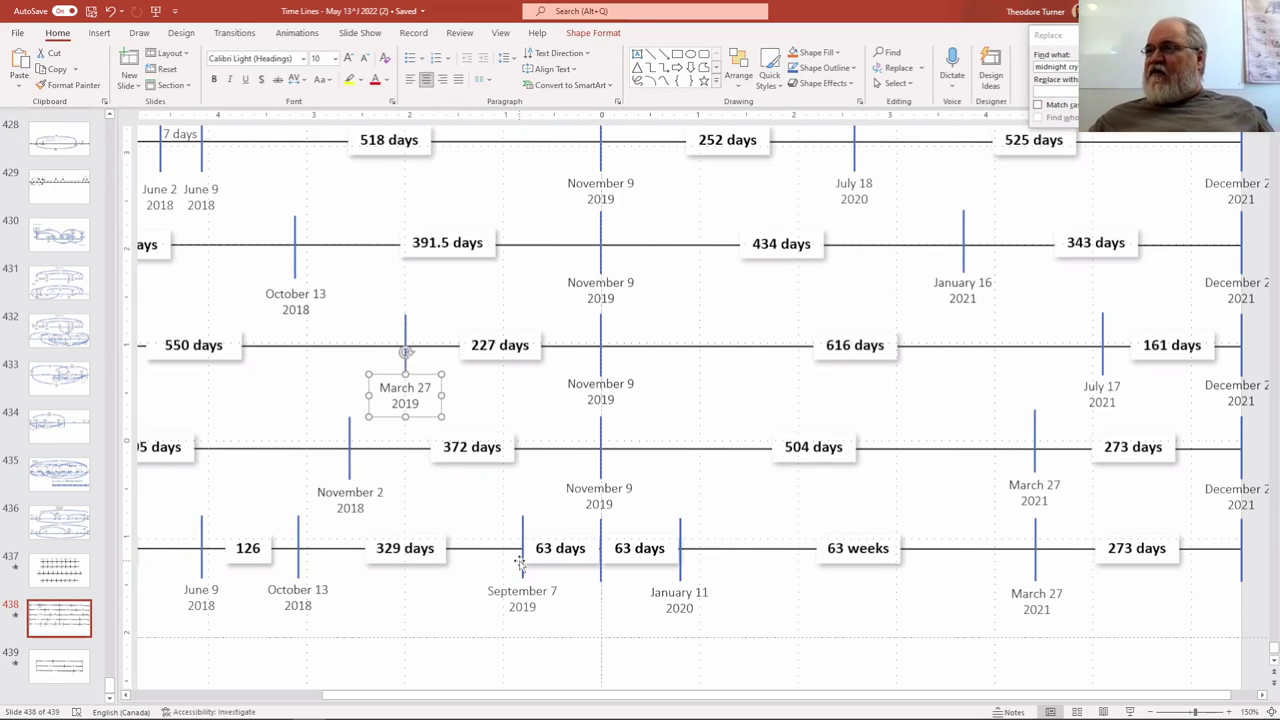
{"action": "scroll", "coordinate": [798, 494], "scroll_direction": "up", "scroll_amount": 1}
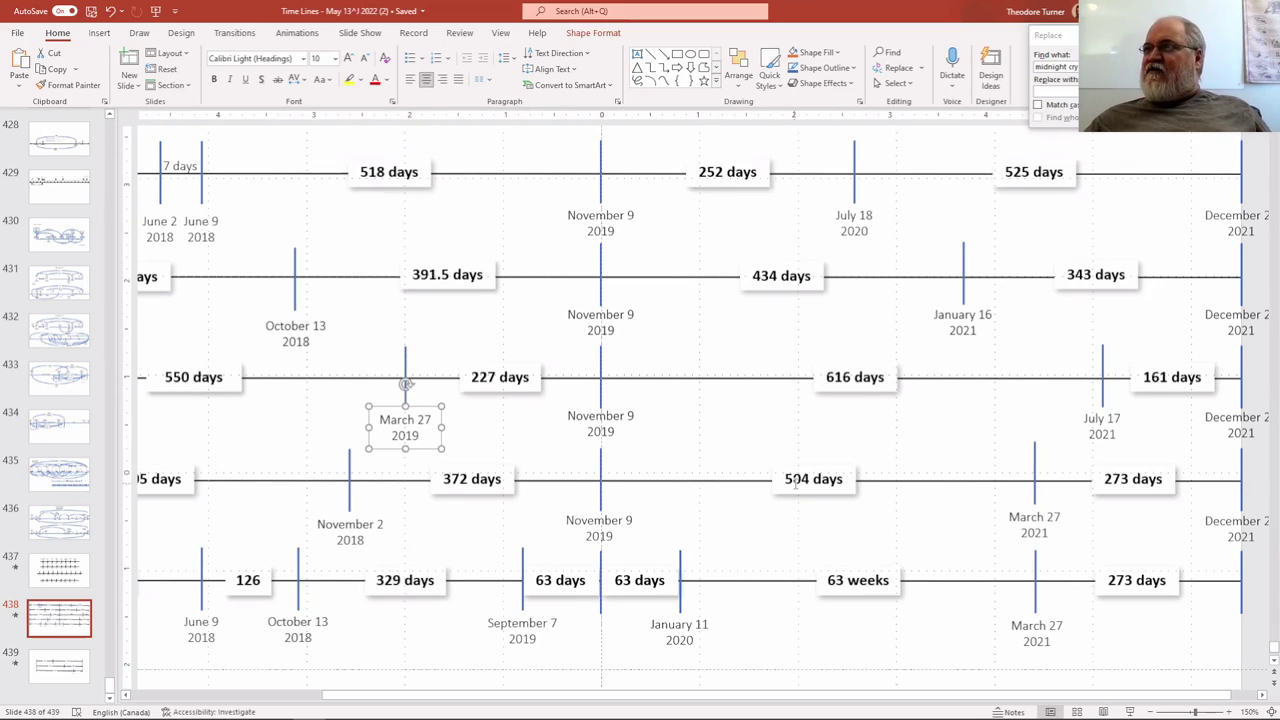
{"action": "scroll", "coordinate": [798, 490], "scroll_direction": "up", "scroll_amount": 1}
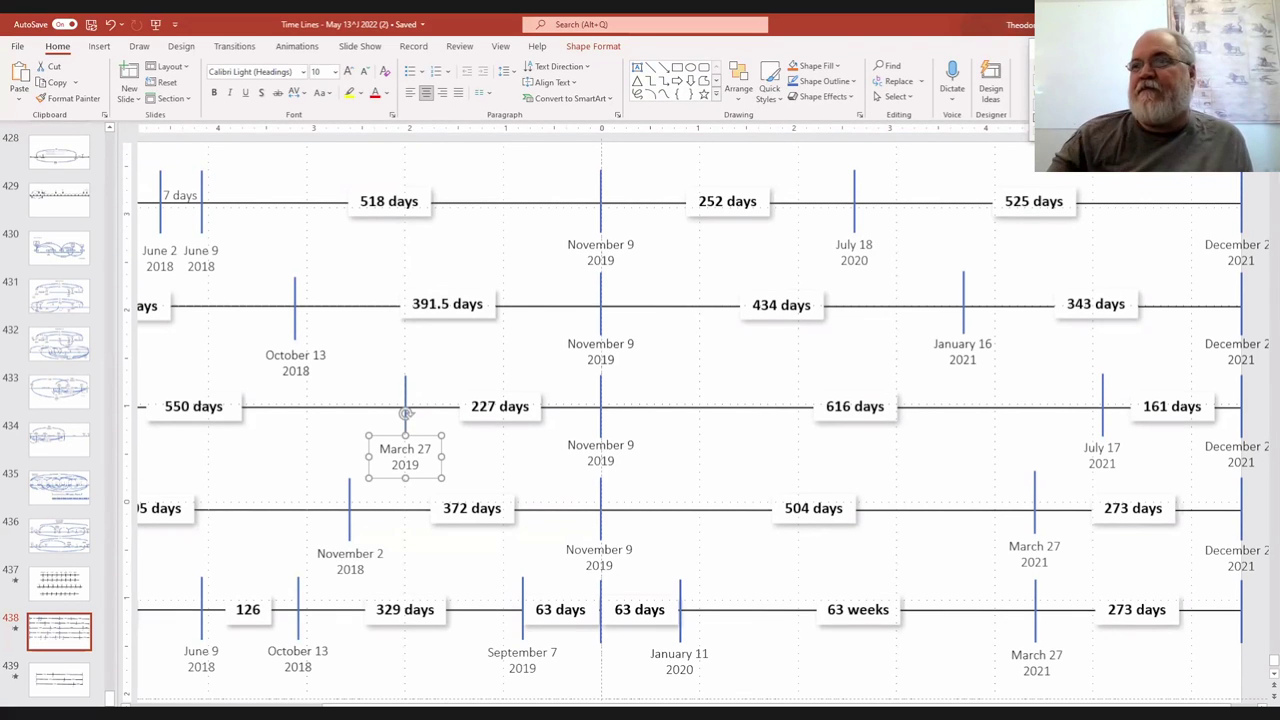
Finish editing the March 27, 2019 label on slide 438
{"action": "left_click", "coordinate": [684, 472]}
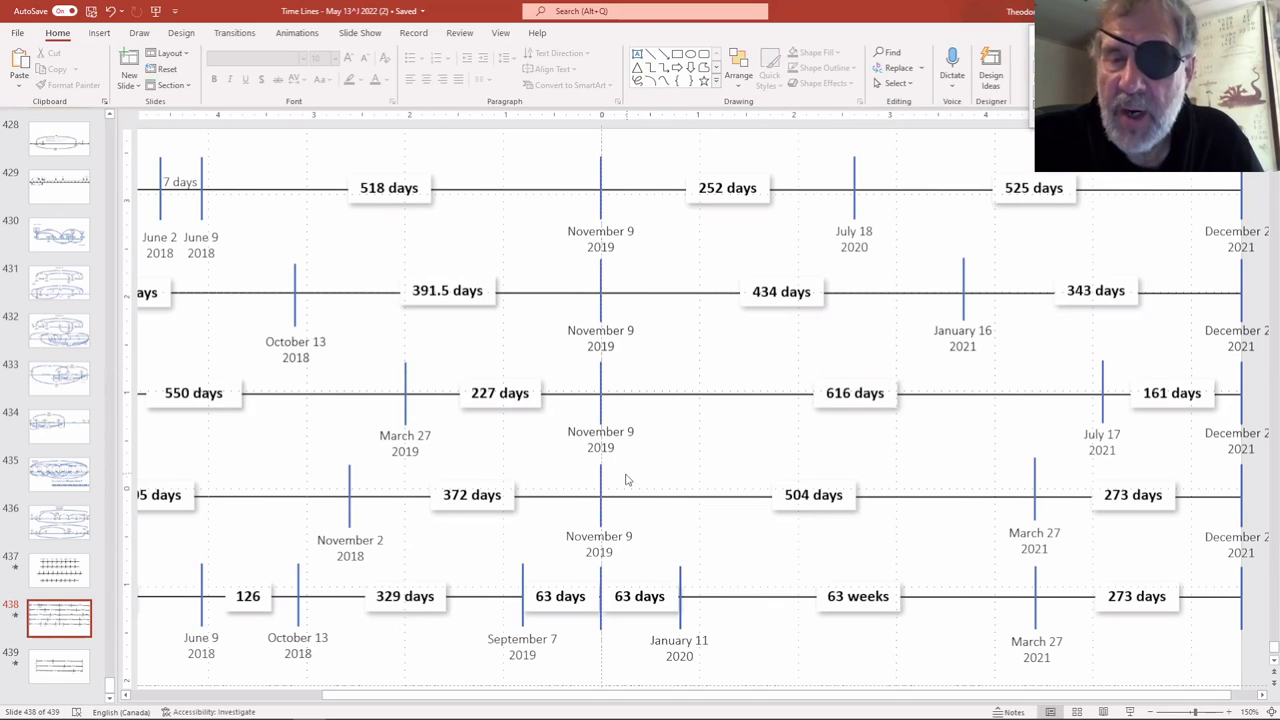
{"action": "scroll", "coordinate": [621, 483], "scroll_direction": "down", "scroll_amount": 1}
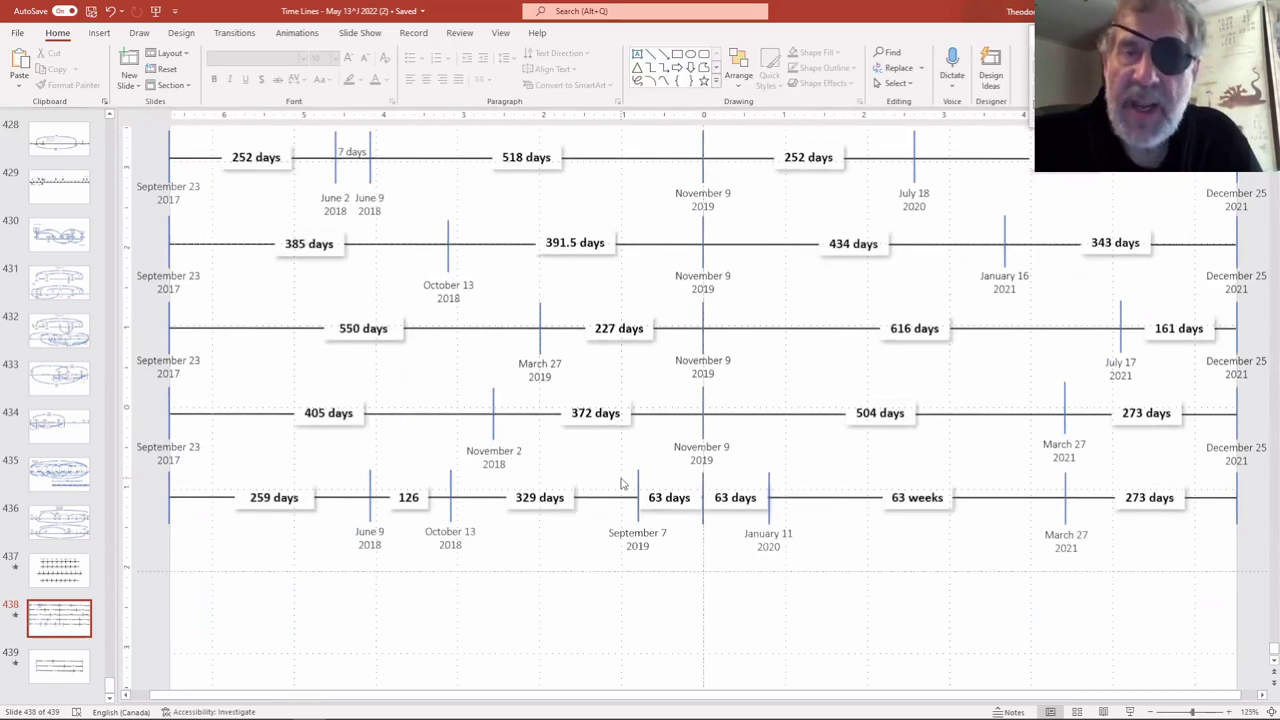
{"action": "scroll", "coordinate": [621, 483], "scroll_direction": "up", "scroll_amount": 1}
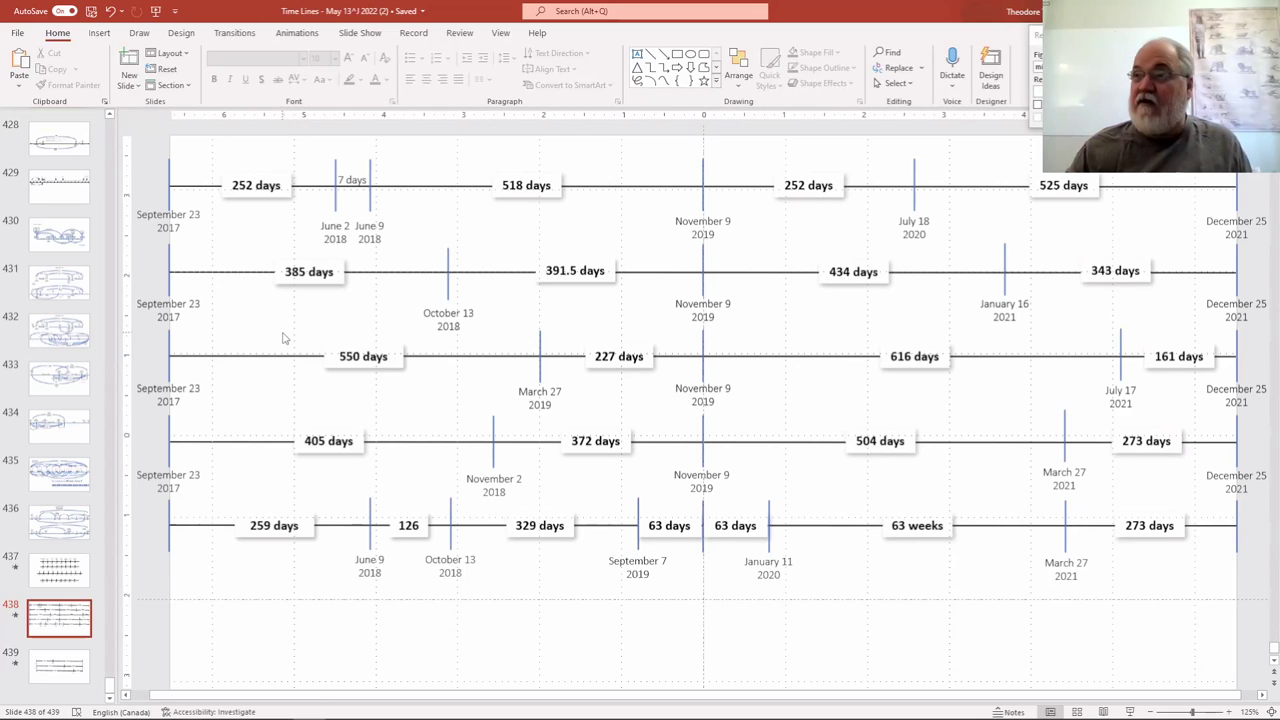
{"action": "scroll", "coordinate": [281, 341], "scroll_direction": "up", "scroll_amount": 3}
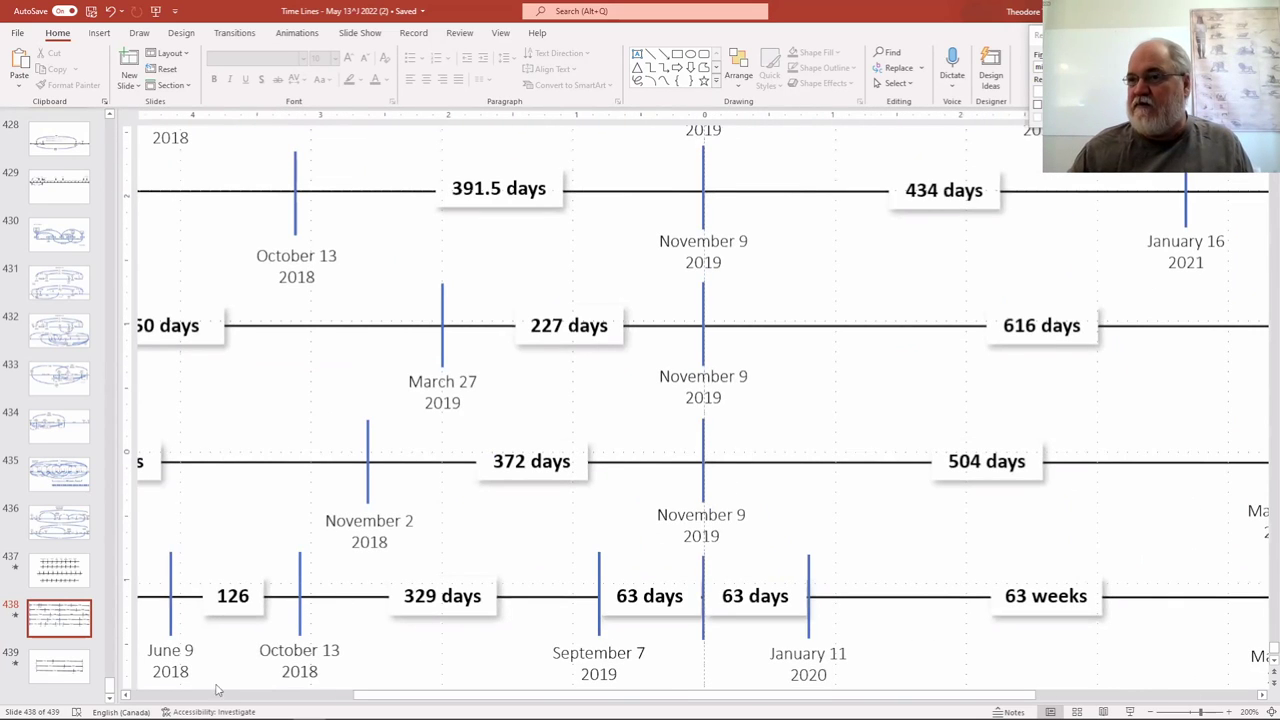
Click on slide 438's canvas near the early June 2018 timeline markers
{"action": "left_click", "coordinate": [143, 695]}
{"action": "scroll", "coordinate": [266, 566], "scroll_direction": "up", "scroll_amount": 2}
{"action": "scroll", "coordinate": [266, 566], "scroll_direction": "up", "scroll_amount": 2}
{"action": "scroll", "coordinate": [266, 566], "scroll_direction": "up", "scroll_amount": 2}
{"action": "scroll", "coordinate": [276, 563], "scroll_direction": "up", "scroll_amount": 2}
{"action": "scroll", "coordinate": [276, 563], "scroll_direction": "down", "scroll_amount": 3}
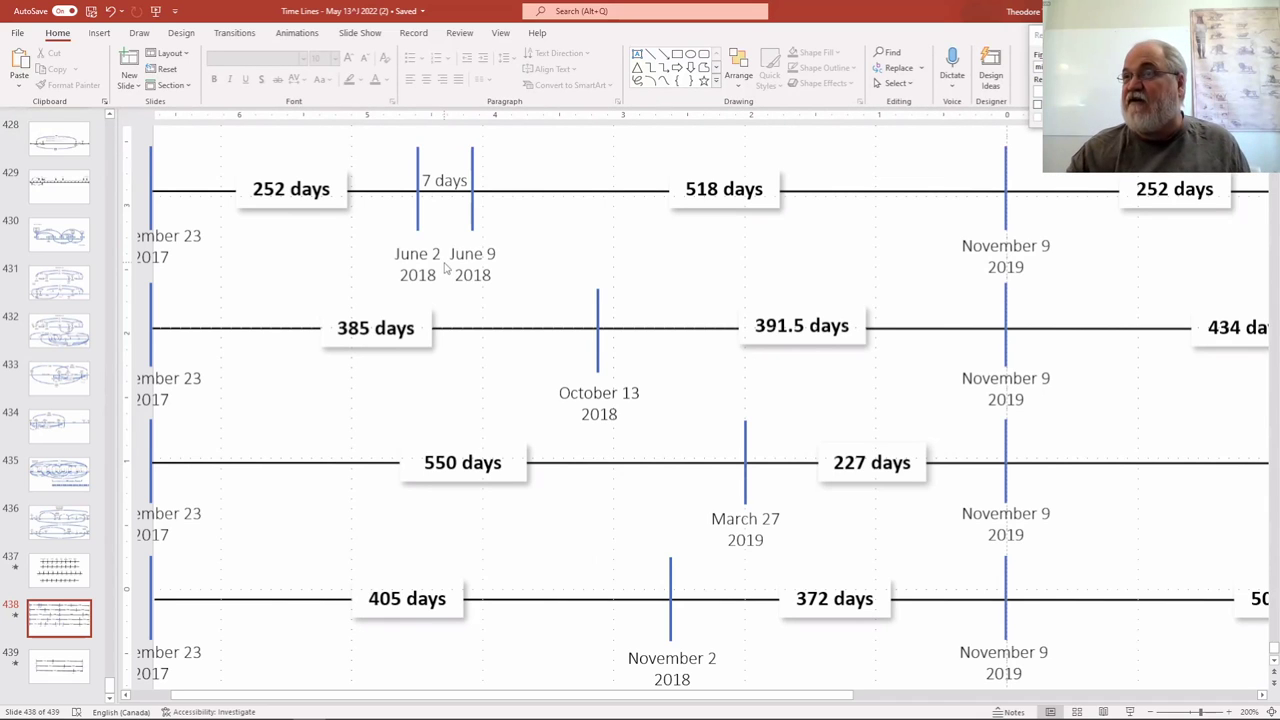
{"action": "scroll", "coordinate": [447, 268], "scroll_direction": "down", "scroll_amount": 1}
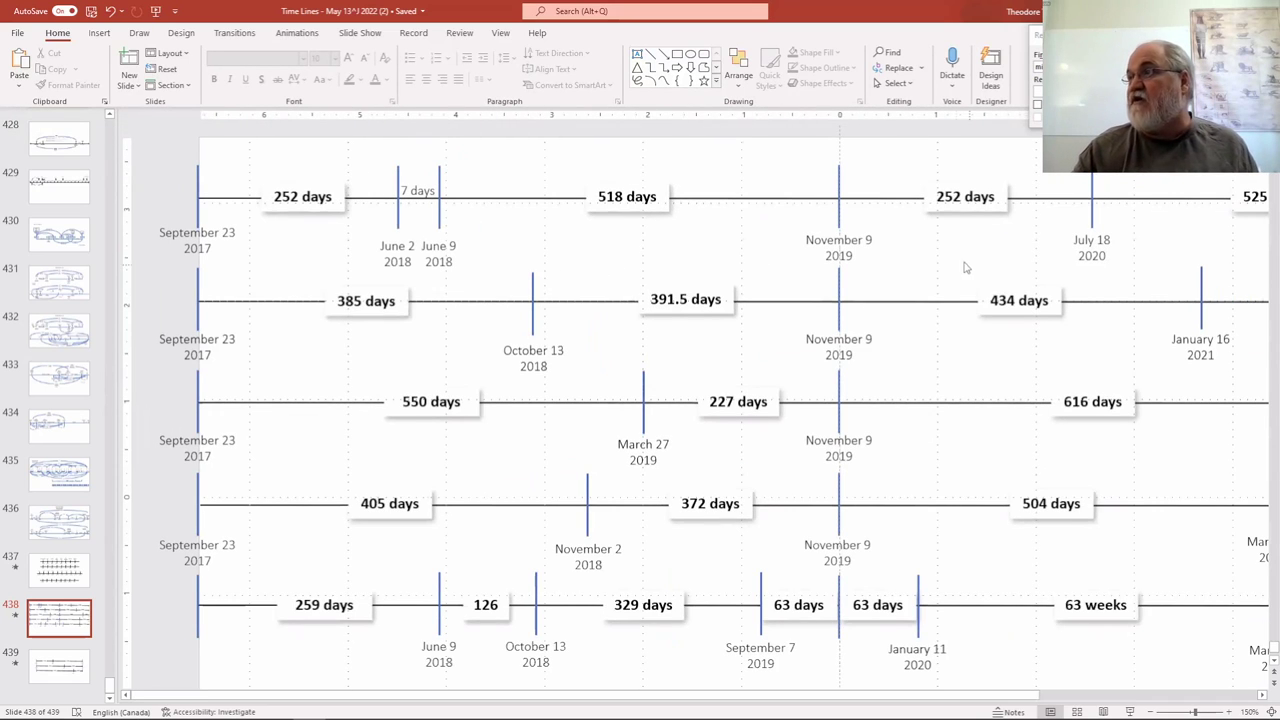
{"action": "scroll", "coordinate": [958, 266], "scroll_direction": "down", "scroll_amount": 1}
{"action": "scroll", "coordinate": [958, 266], "scroll_direction": "up", "scroll_amount": 1}
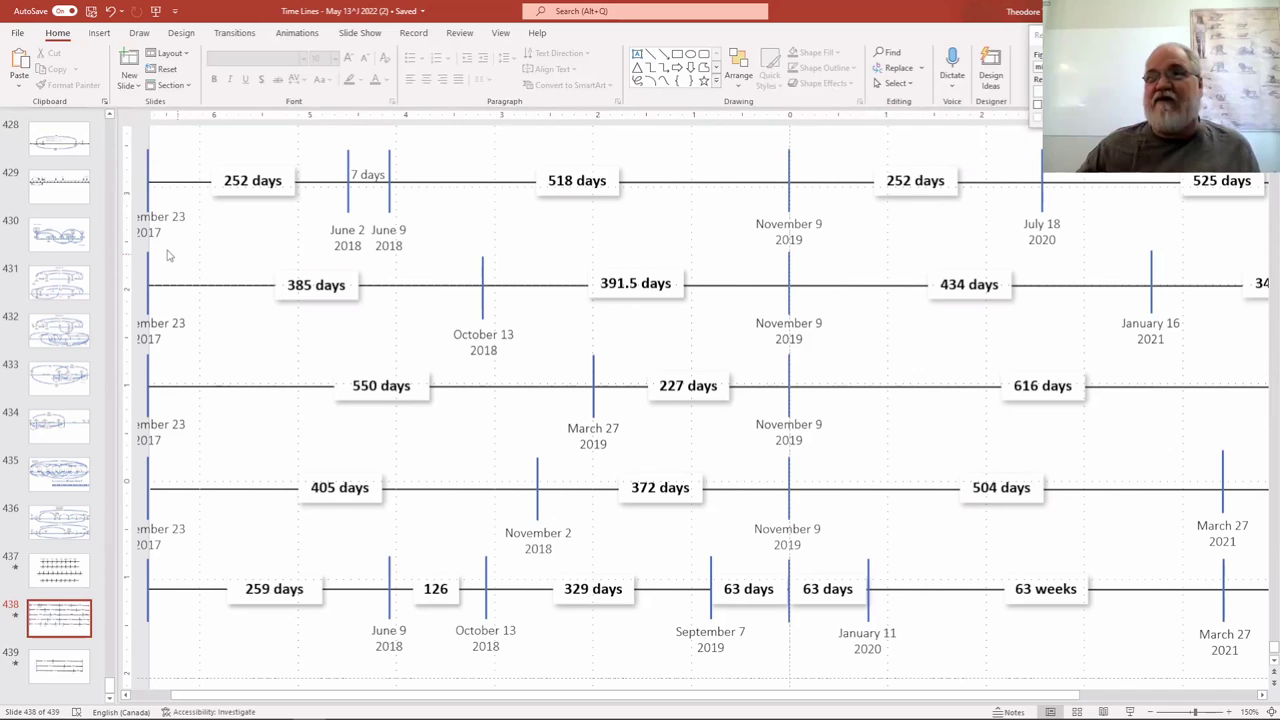
{"action": "left_click", "coordinate": [170, 248]}
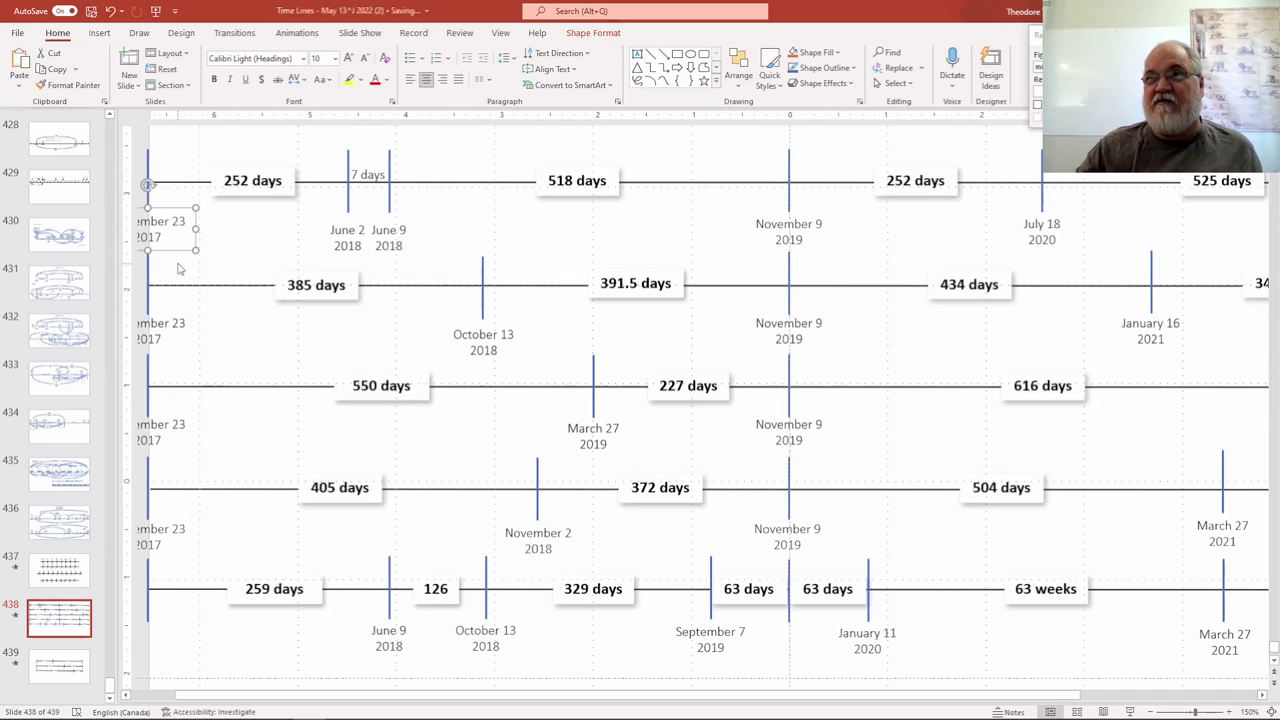
{"action": "left_click", "coordinate": [180, 268]}
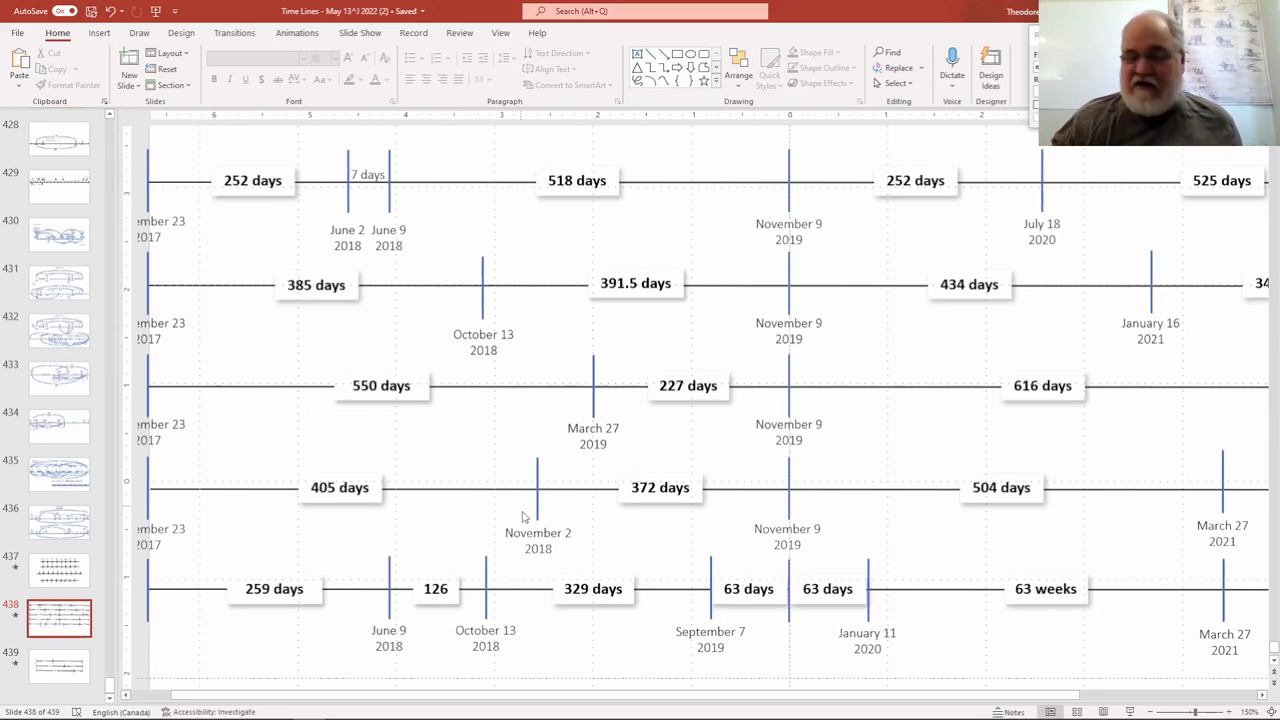
{"action": "scroll", "coordinate": [513, 545], "scroll_direction": "down", "scroll_amount": 1}
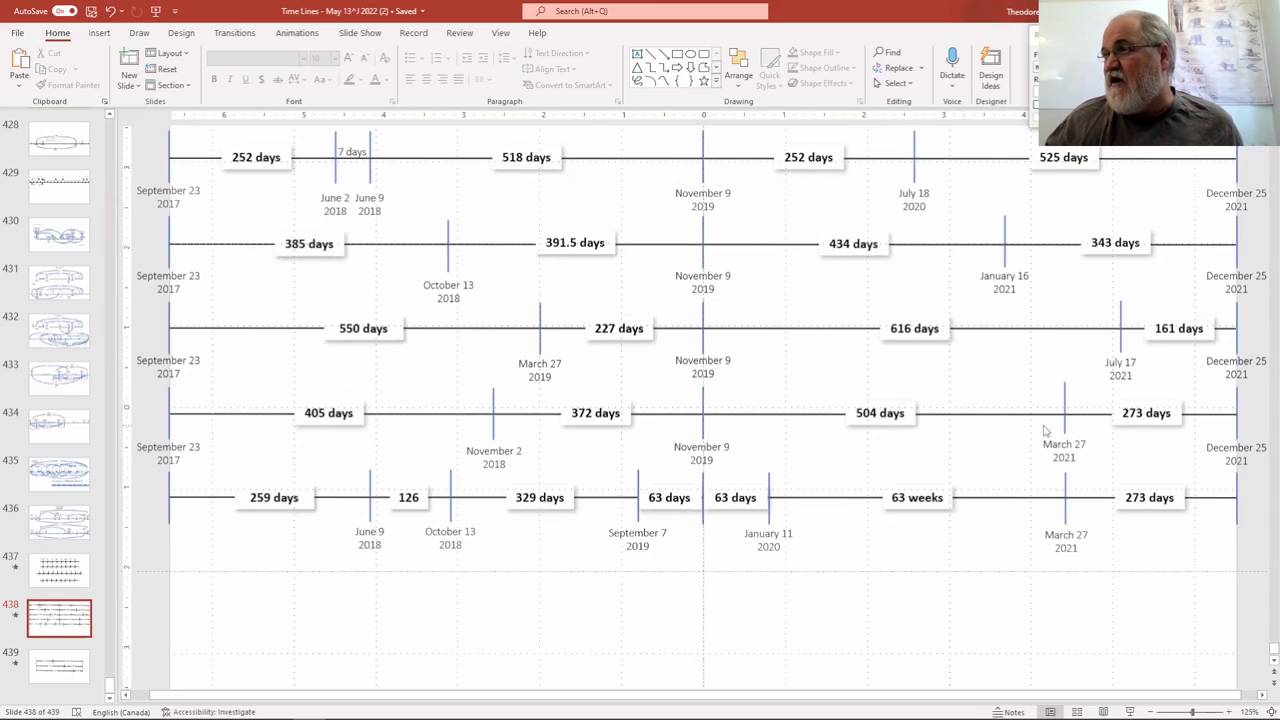
{"action": "left_click", "coordinate": [597, 413]}
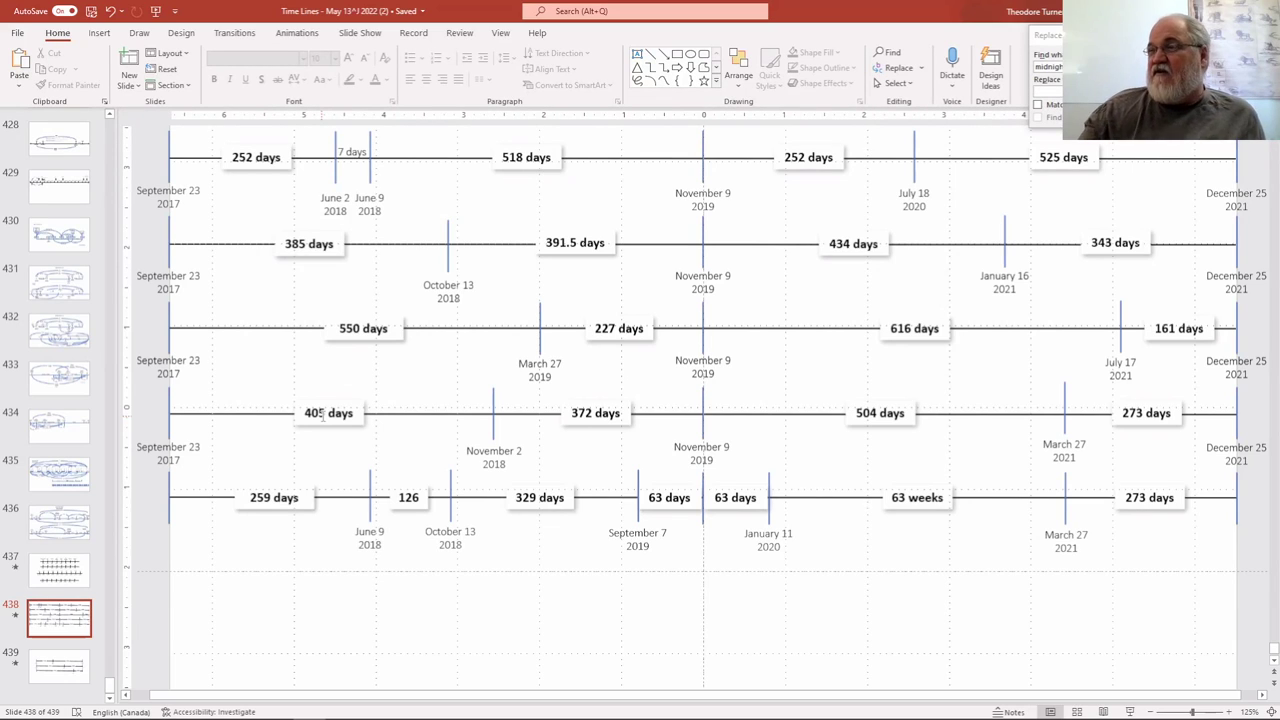
{"action": "scroll", "coordinate": [529, 657], "scroll_direction": "up", "scroll_amount": 1}
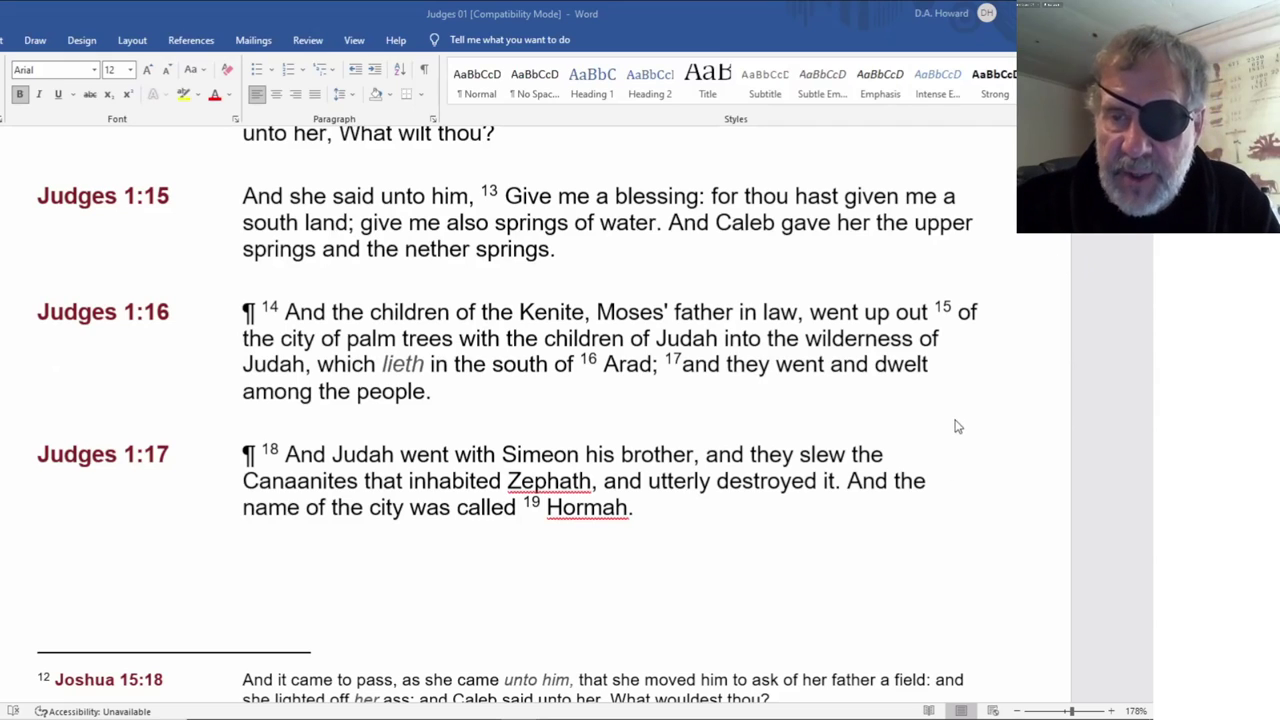
{"action": "scroll", "coordinate": [958, 427], "scroll_direction": "down", "scroll_amount": 3}
{"action": "scroll", "coordinate": [980, 400], "scroll_direction": "down", "scroll_amount": 2}
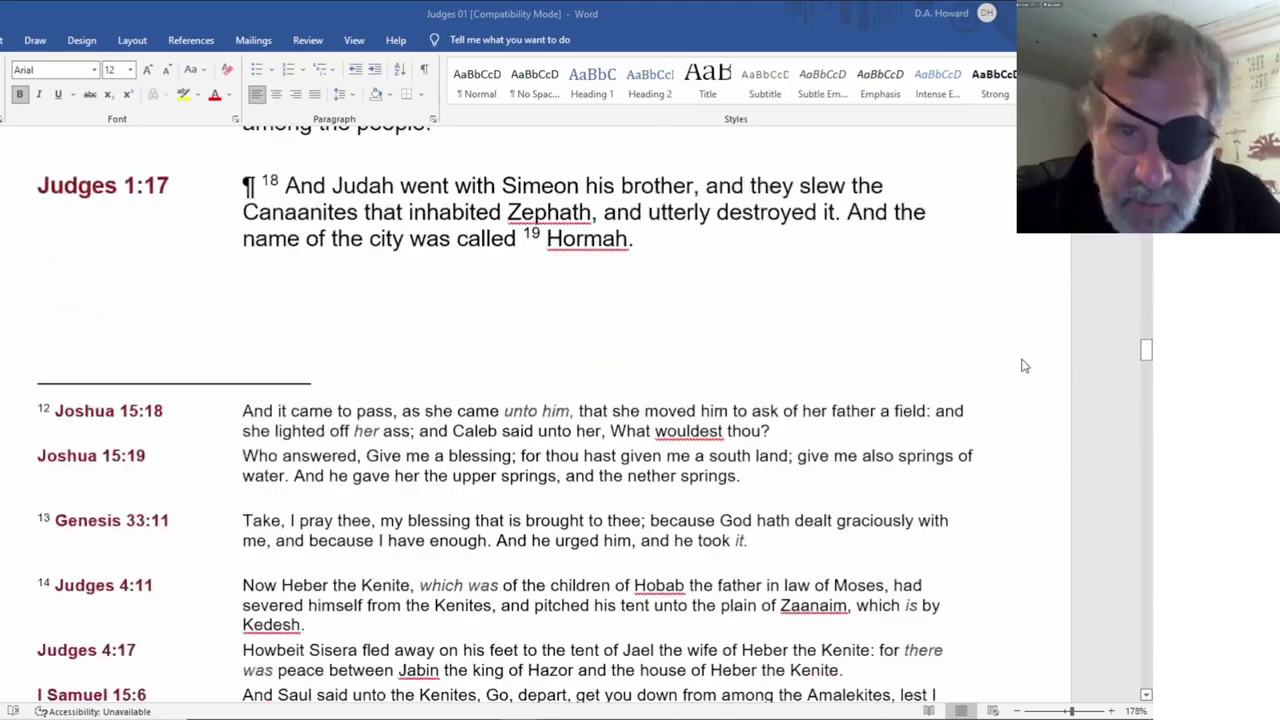
{"action": "scroll", "coordinate": [1032, 364], "scroll_direction": "down", "scroll_amount": 2}
{"action": "scroll", "coordinate": [1032, 364], "scroll_direction": "down", "scroll_amount": 2}
{"action": "scroll", "coordinate": [1032, 364], "scroll_direction": "down", "scroll_amount": 3}
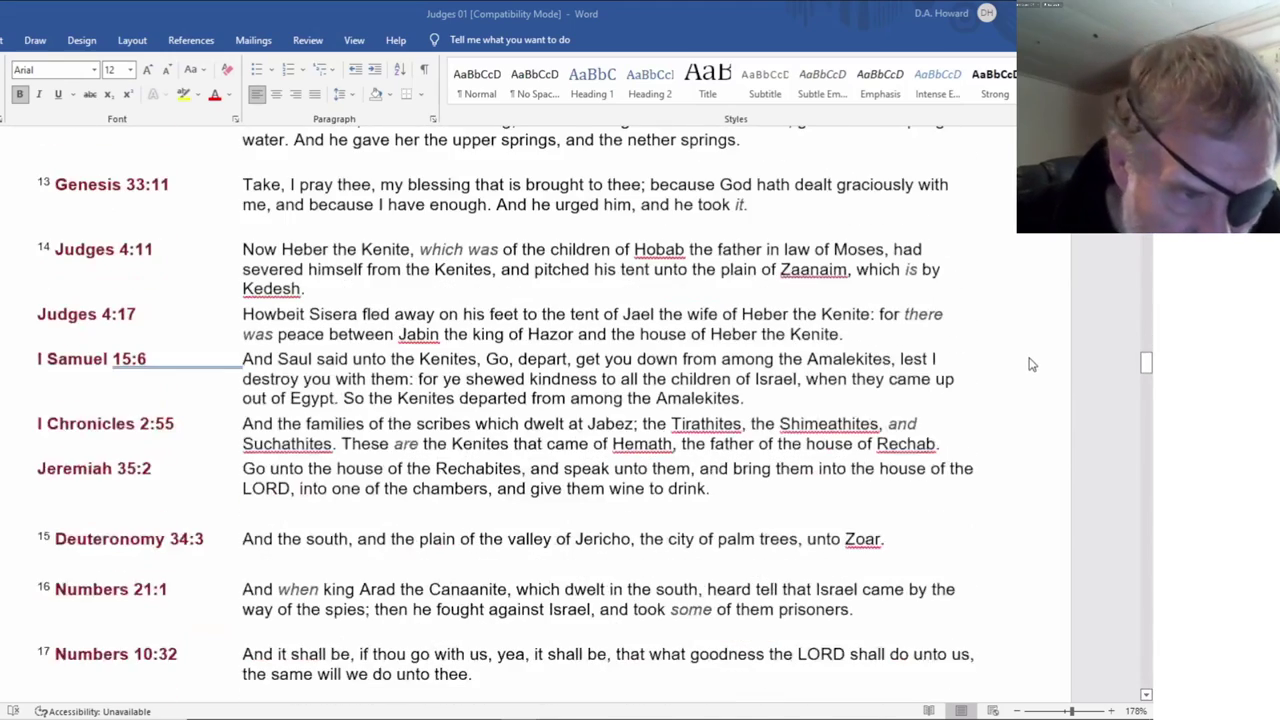
{"action": "scroll", "coordinate": [1032, 364], "scroll_direction": "down", "scroll_amount": 3}
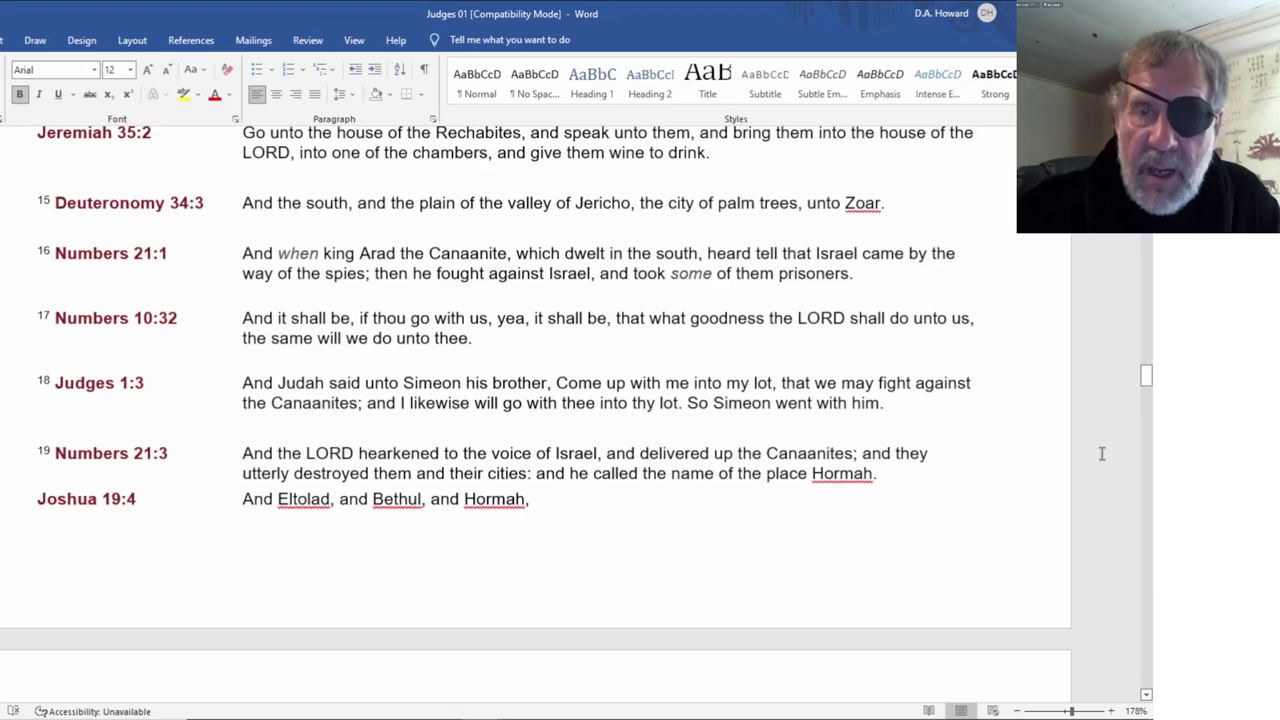
{"action": "scroll", "coordinate": [1041, 423], "scroll_direction": "up", "scroll_amount": 5}
{"action": "scroll", "coordinate": [1041, 423], "scroll_direction": "up", "scroll_amount": 5}
{"action": "scroll", "coordinate": [1041, 423], "scroll_direction": "up", "scroll_amount": 5}
{"action": "scroll", "coordinate": [1041, 423], "scroll_direction": "up", "scroll_amount": 5}
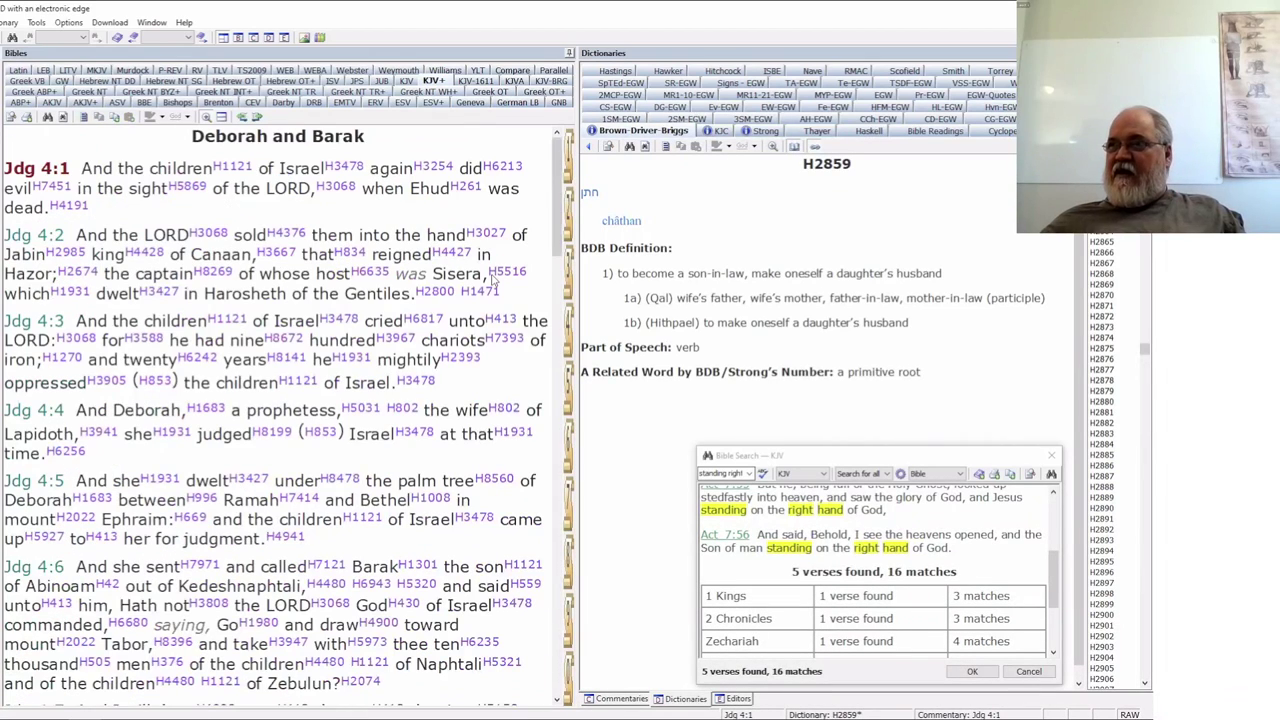
{"action": "left_click", "coordinate": [556, 195]}
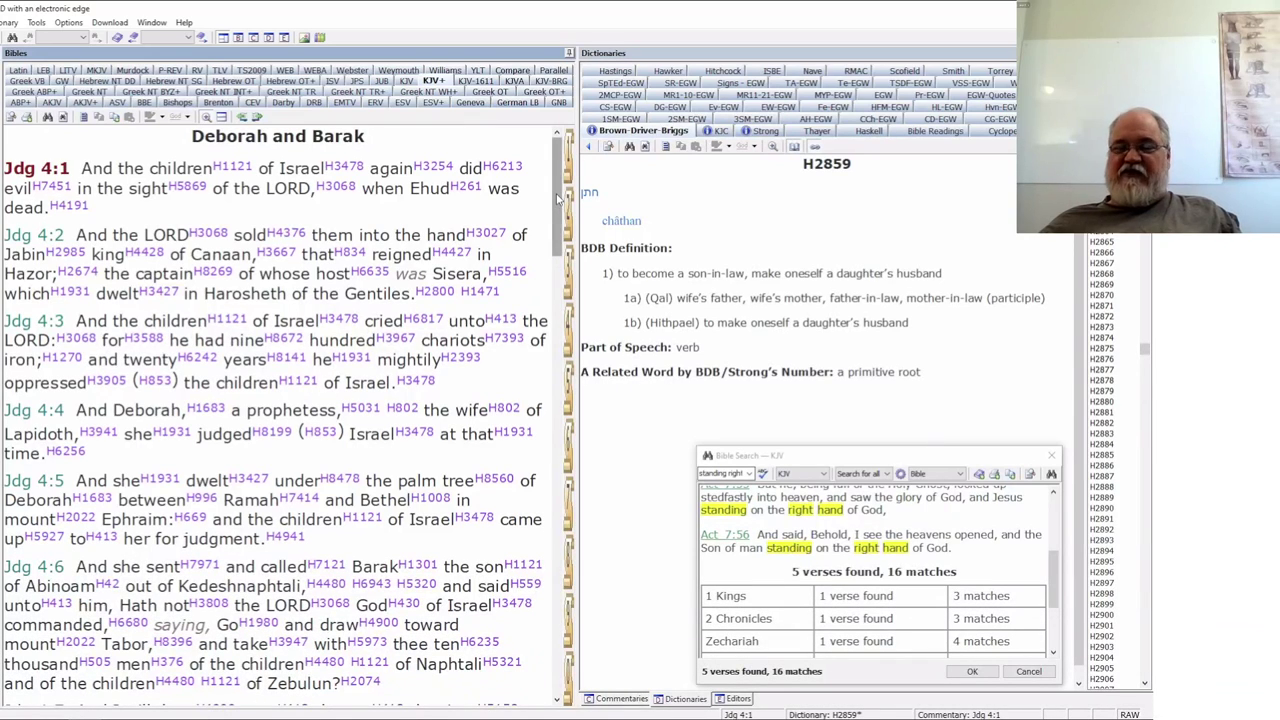
{"action": "left_click_drag", "start_coordinate": [560, 195], "coordinate": [566, 370]}
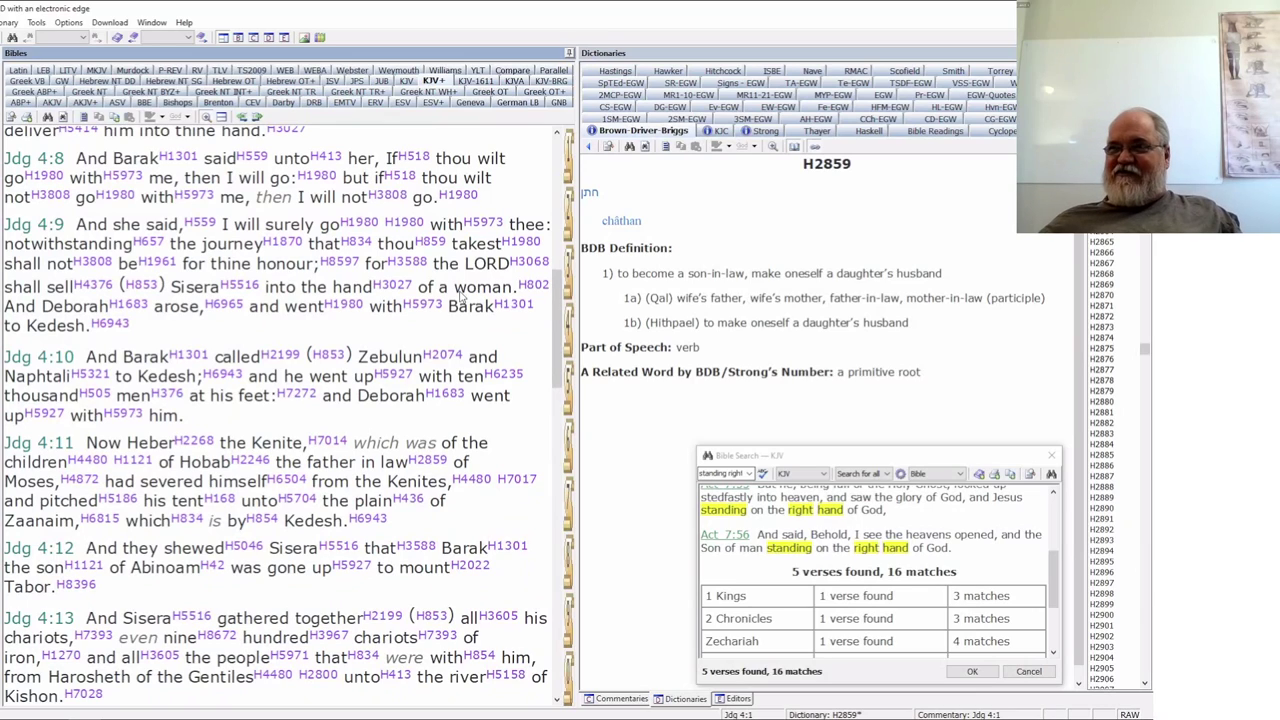
{"action": "left_click", "coordinate": [462, 297]}
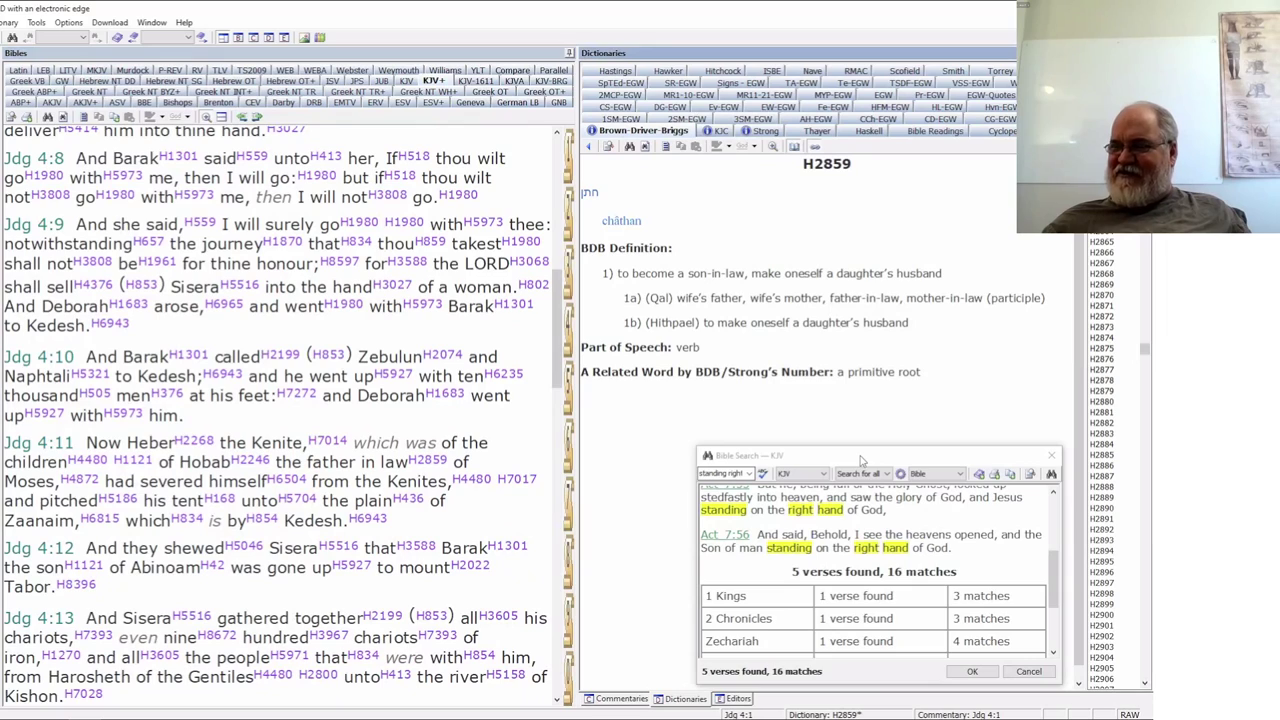
{"action": "left_click_drag", "start_coordinate": [862, 457], "coordinate": [757, 447]}
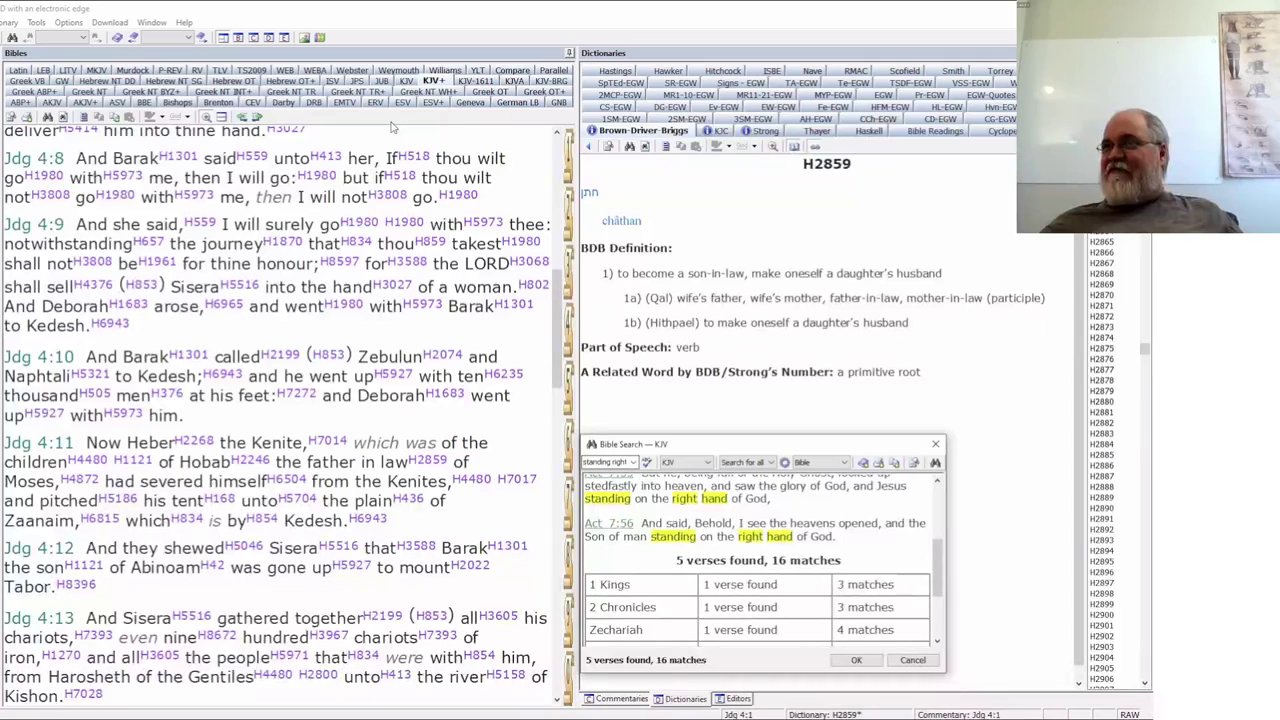
Switch the Bibles pane from KJV with Strong's numbers to the JPS tab
{"action": "left_click", "coordinate": [356, 81]}
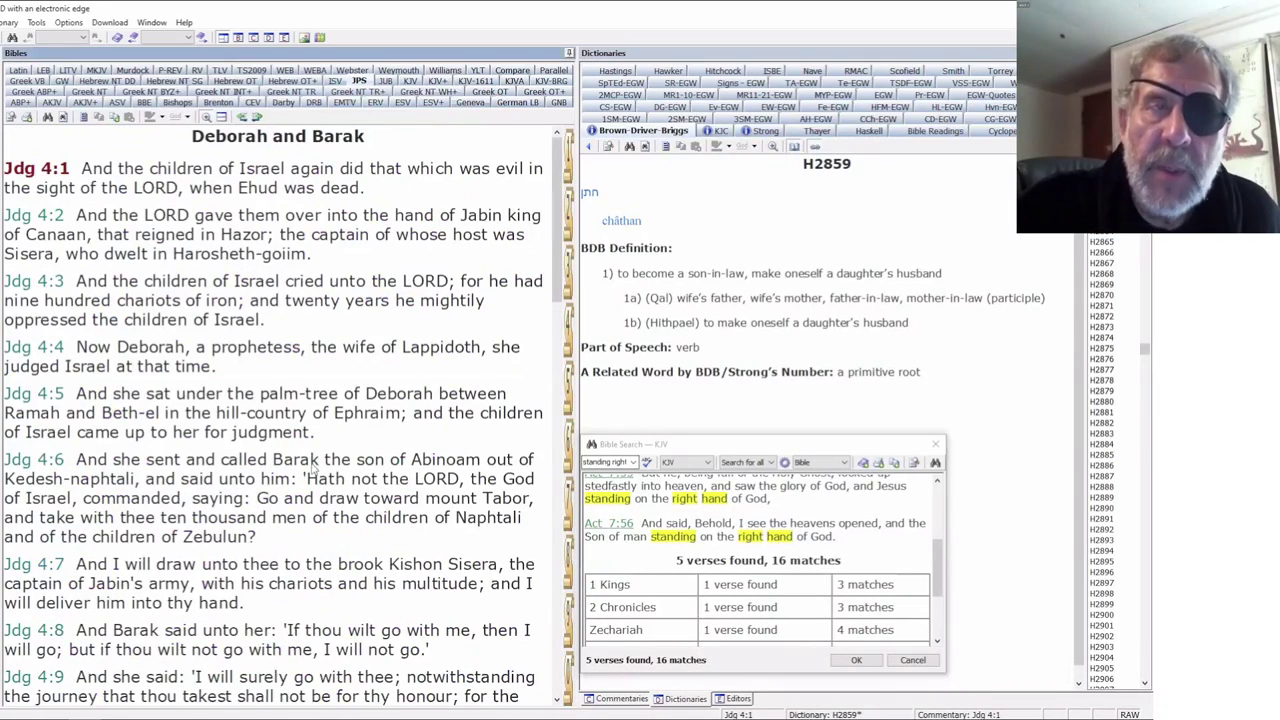
{"action": "scroll", "coordinate": [313, 466], "scroll_direction": "down", "scroll_amount": 2}
{"action": "scroll", "coordinate": [313, 466], "scroll_direction": "down", "scroll_amount": 2}
{"action": "scroll", "coordinate": [313, 466], "scroll_direction": "down", "scroll_amount": 2}
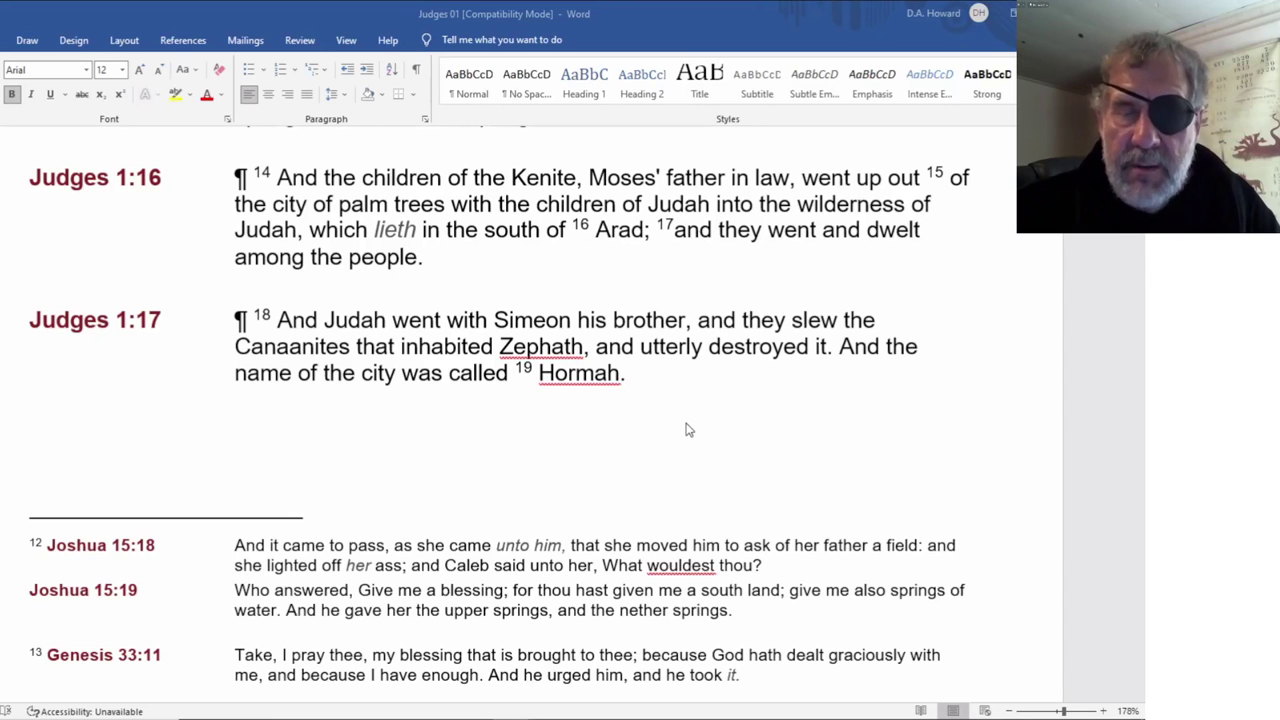
{"action": "scroll", "coordinate": [632, 473], "scroll_direction": "down", "scroll_amount": 3}
{"action": "scroll", "coordinate": [632, 473], "scroll_direction": "down", "scroll_amount": 3}
{"action": "scroll", "coordinate": [700, 460], "scroll_direction": "down", "scroll_amount": 3}
{"action": "scroll", "coordinate": [832, 455], "scroll_direction": "down", "scroll_amount": 3}
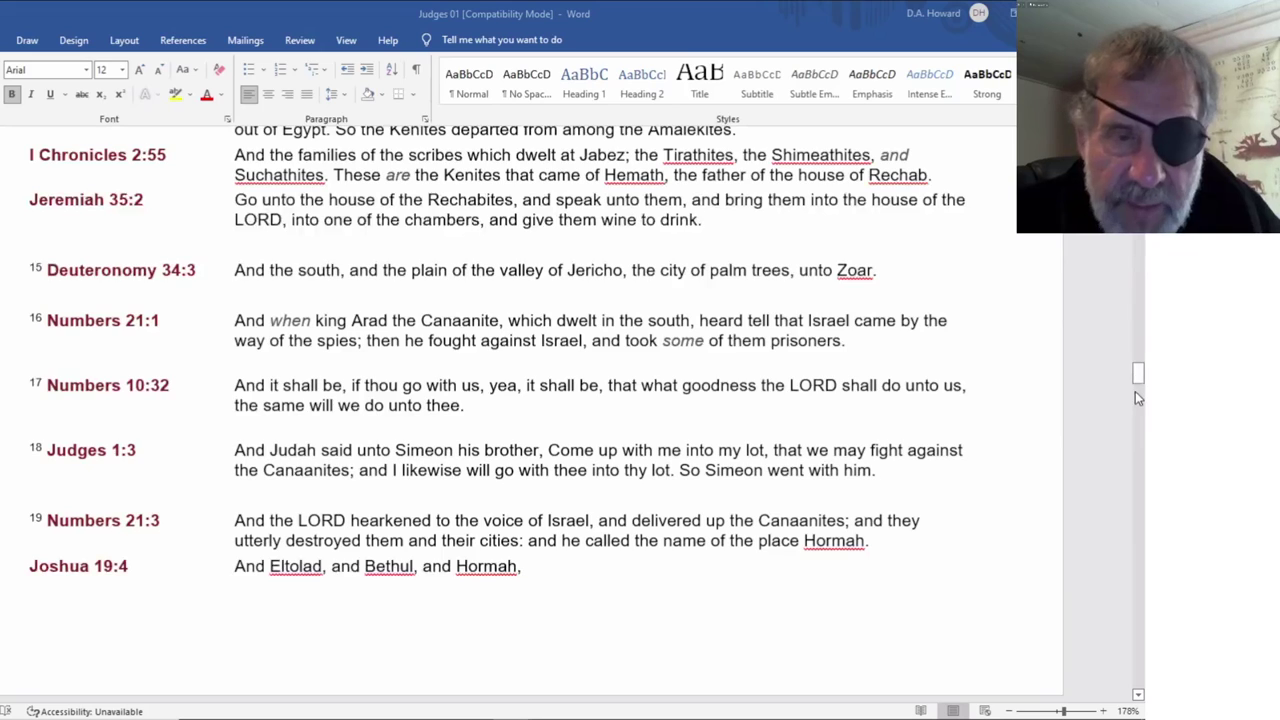
{"action": "left_click_drag", "start_coordinate": [1138, 373], "coordinate": [1138, 397]}
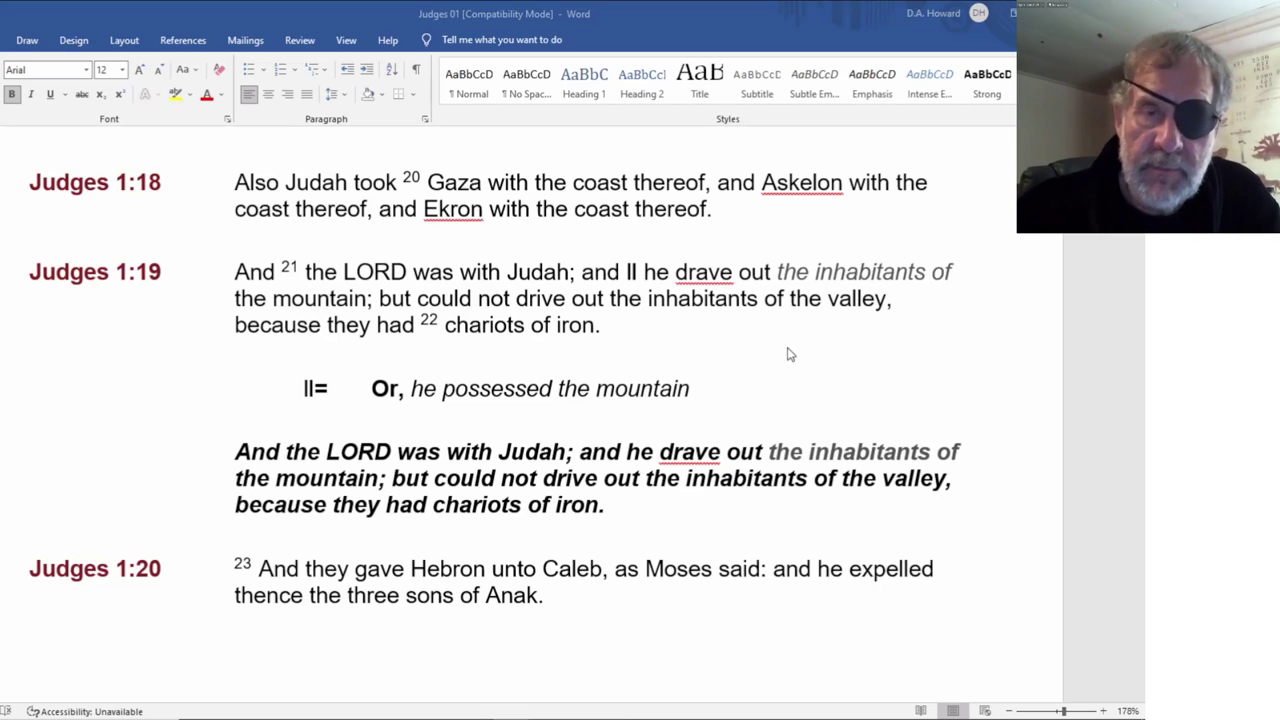
{"action": "scroll", "coordinate": [920, 390], "scroll_direction": "down", "scroll_amount": 1}
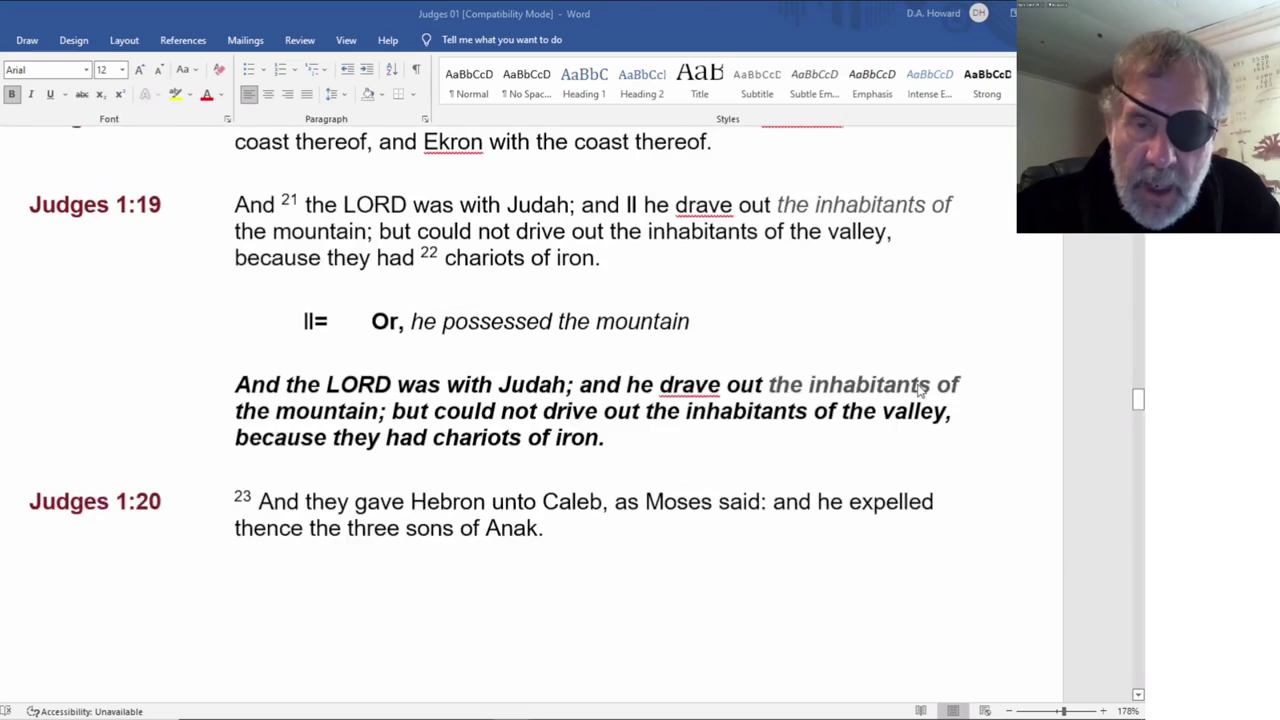
{"action": "scroll", "coordinate": [920, 390], "scroll_direction": "down", "scroll_amount": 1}
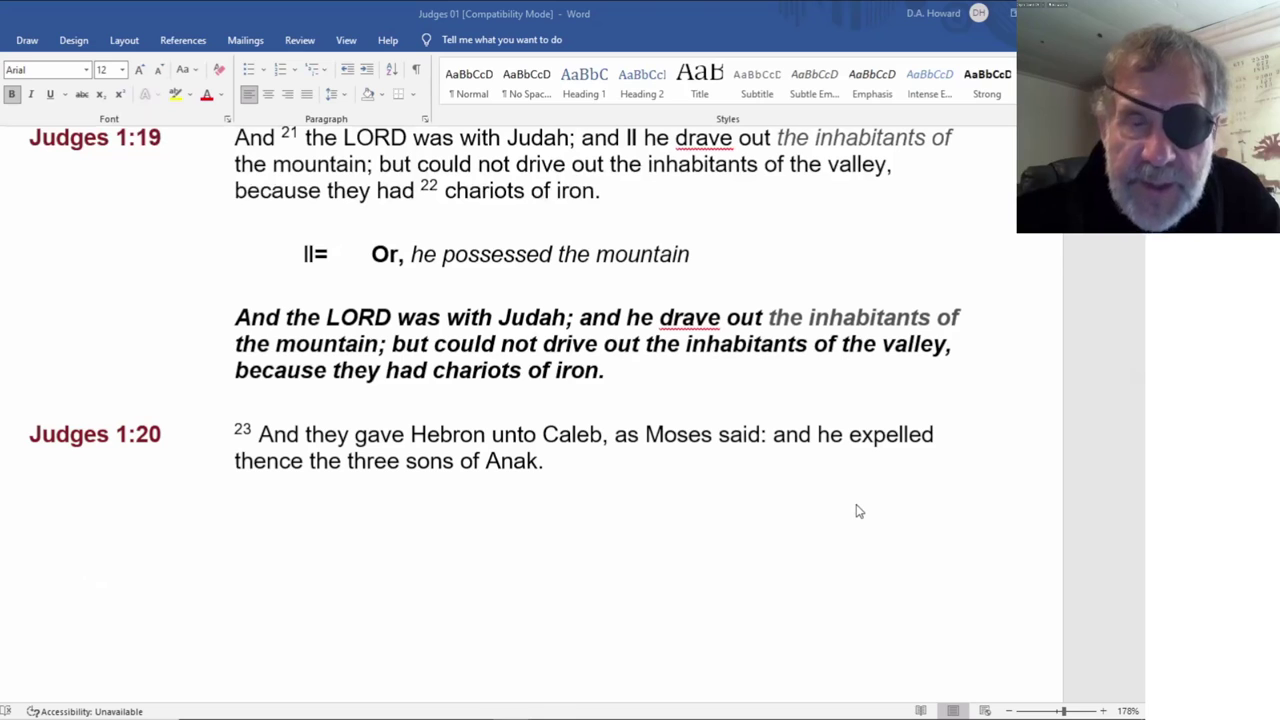
{"action": "scroll", "coordinate": [857, 510], "scroll_direction": "down", "scroll_amount": 1}
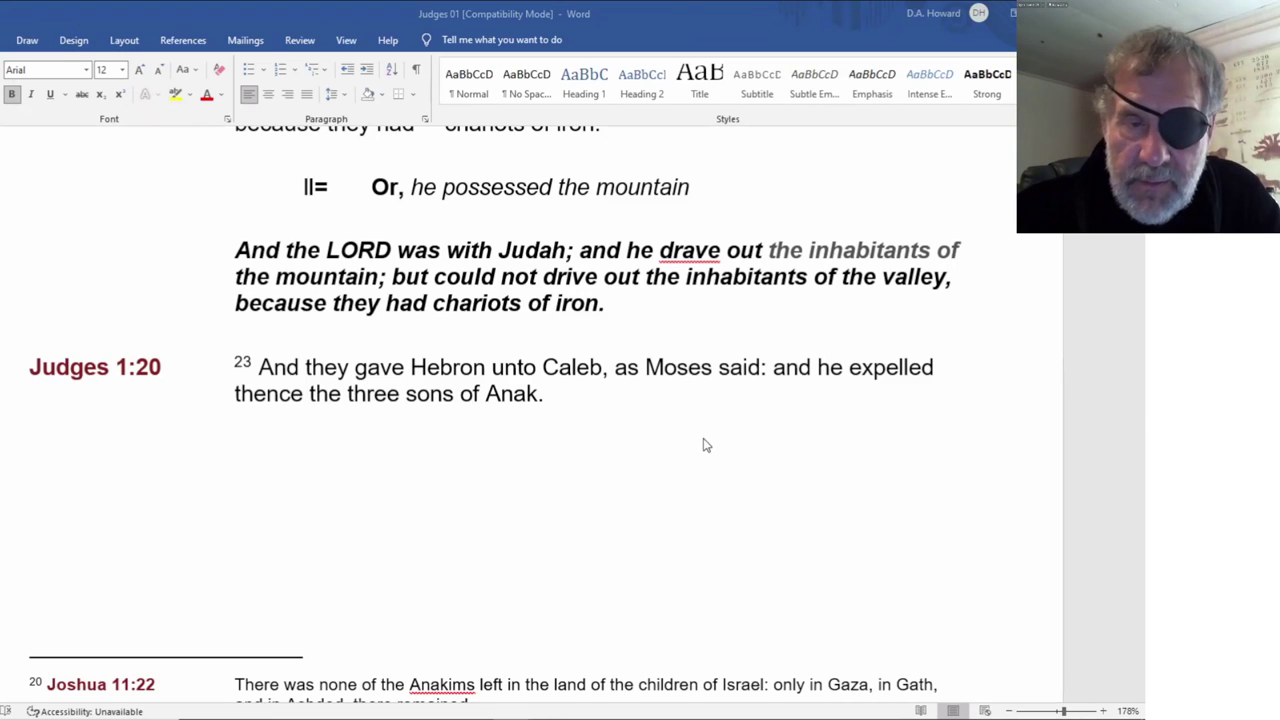
{"action": "scroll", "coordinate": [703, 444], "scroll_direction": "down", "scroll_amount": 4}
{"action": "scroll", "coordinate": [750, 470], "scroll_direction": "down", "scroll_amount": 2}
{"action": "scroll", "coordinate": [900, 490], "scroll_direction": "down", "scroll_amount": 5}
{"action": "scroll", "coordinate": [1080, 500], "scroll_direction": "down", "scroll_amount": 4}
{"action": "scroll", "coordinate": [1098, 496], "scroll_direction": "down", "scroll_amount": 3}
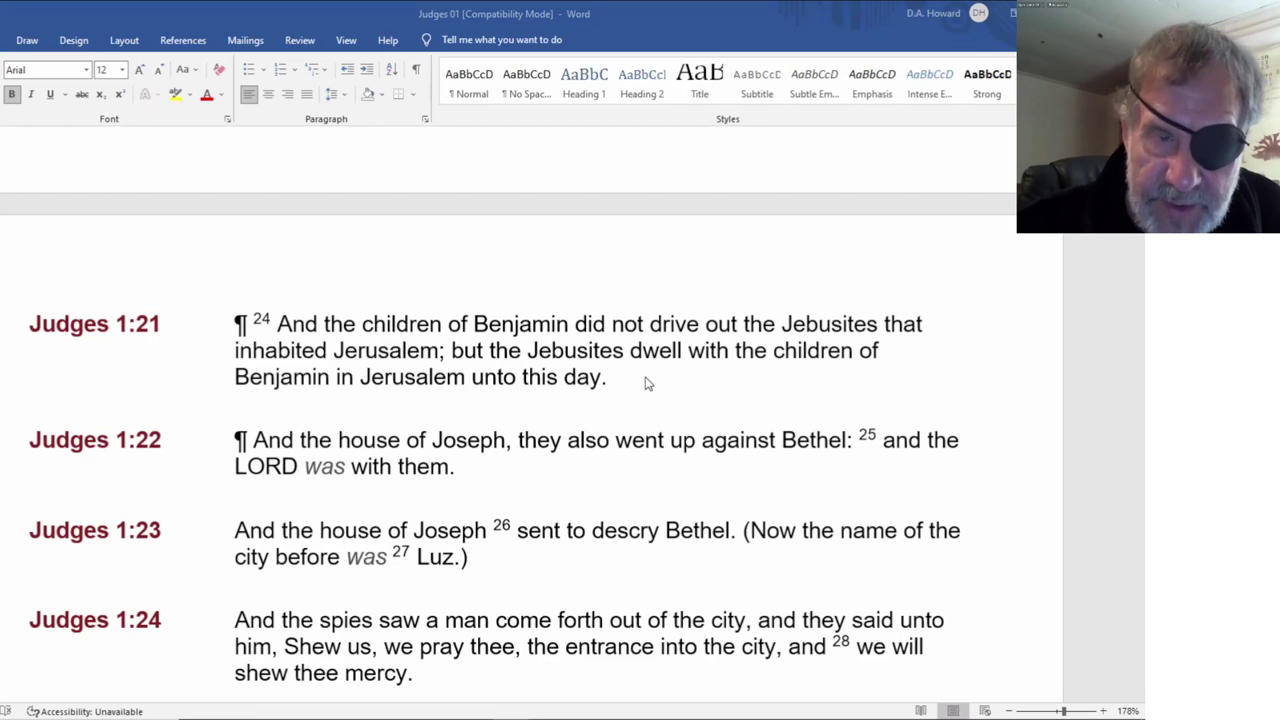
{"action": "scroll", "coordinate": [645, 381], "scroll_direction": "down", "scroll_amount": 5}
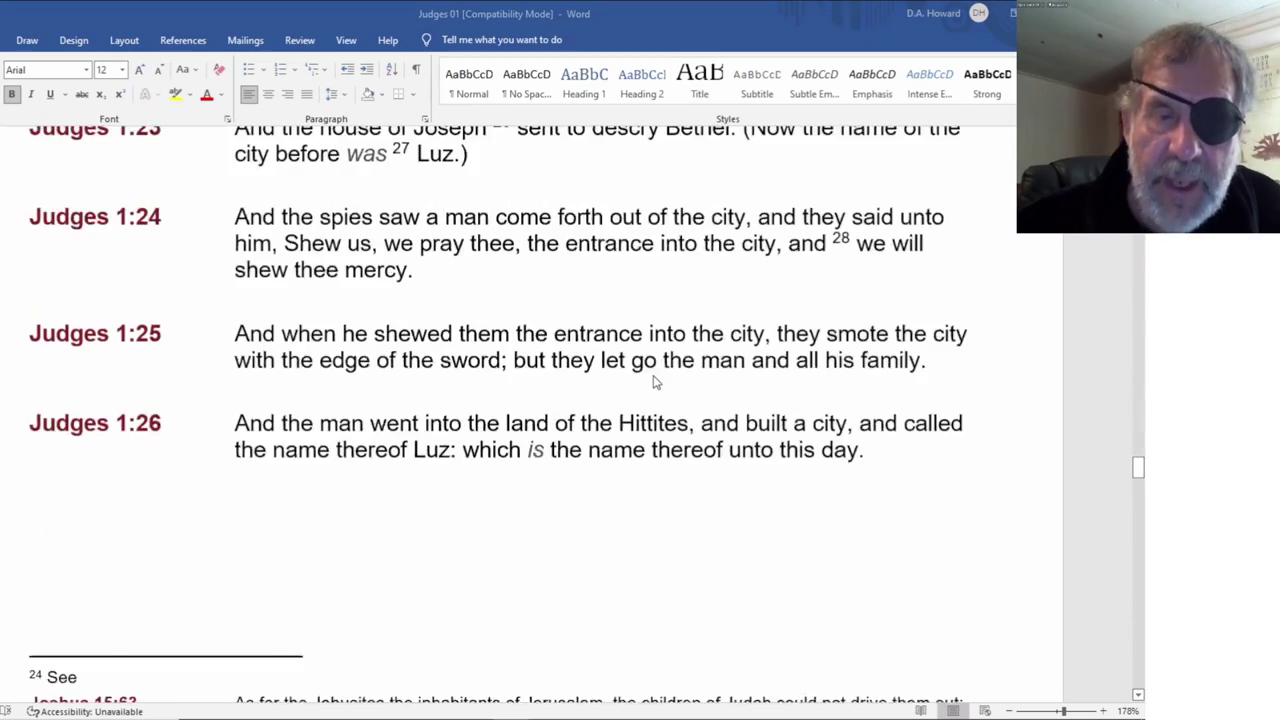
{"action": "scroll", "coordinate": [645, 381], "scroll_direction": "down", "scroll_amount": 5}
{"action": "scroll", "coordinate": [645, 381], "scroll_direction": "down", "scroll_amount": 3}
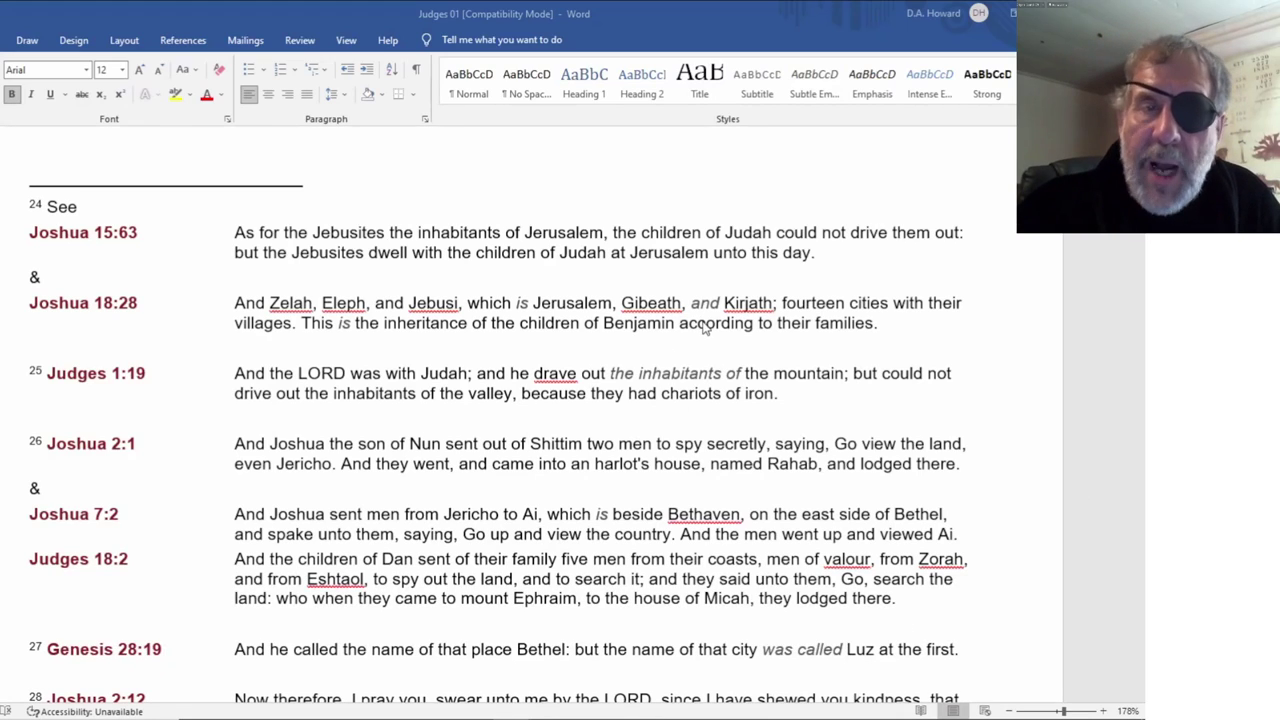
{"action": "scroll", "coordinate": [704, 326], "scroll_direction": "up", "scroll_amount": 3}
{"action": "scroll", "coordinate": [704, 326], "scroll_direction": "up", "scroll_amount": 5}
{"action": "scroll", "coordinate": [704, 326], "scroll_direction": "up", "scroll_amount": 4}
{"action": "scroll", "coordinate": [704, 326], "scroll_direction": "down", "scroll_amount": 2}
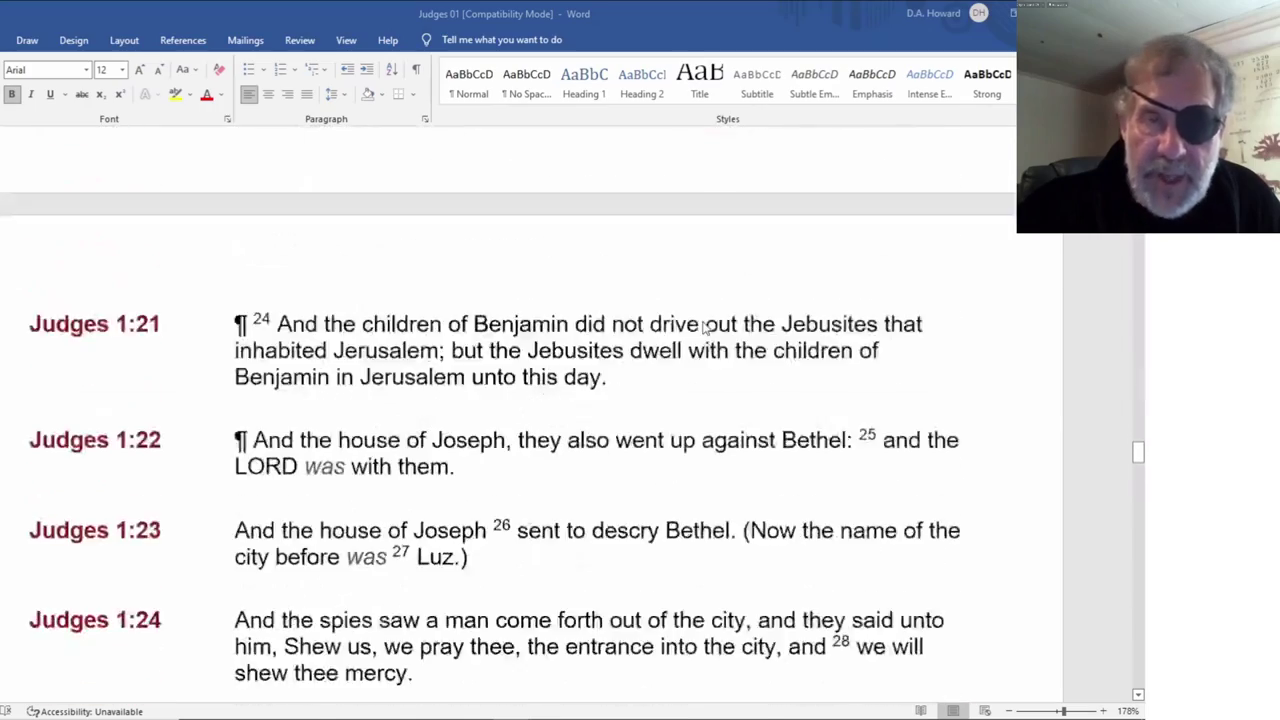